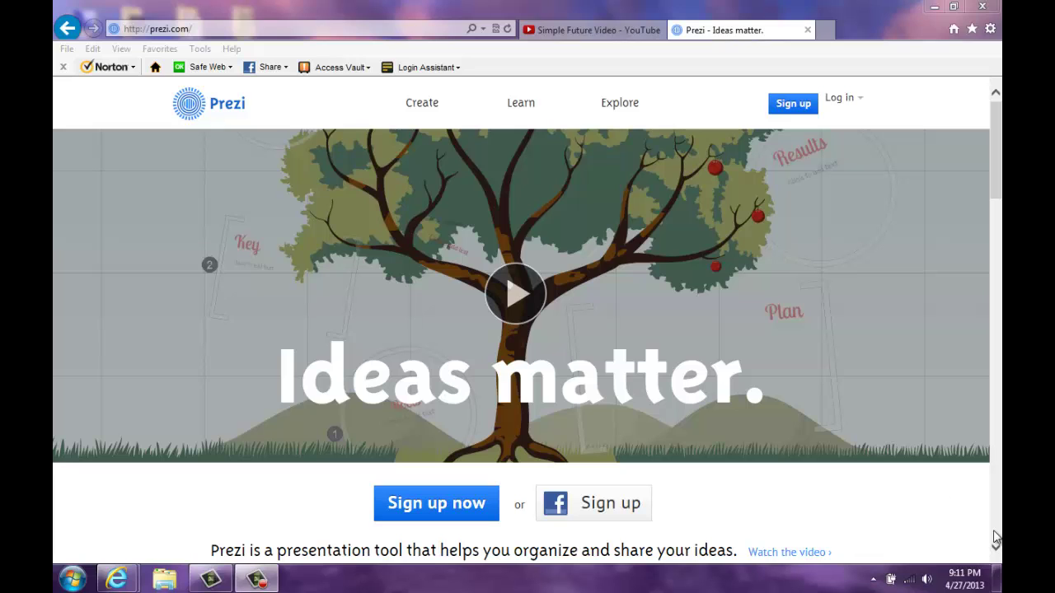
Step: Open the prezi.com pricing page and scroll through the Public, Enjoy and Pro licences
{"action": "left_click", "coordinate": [278, 28]}
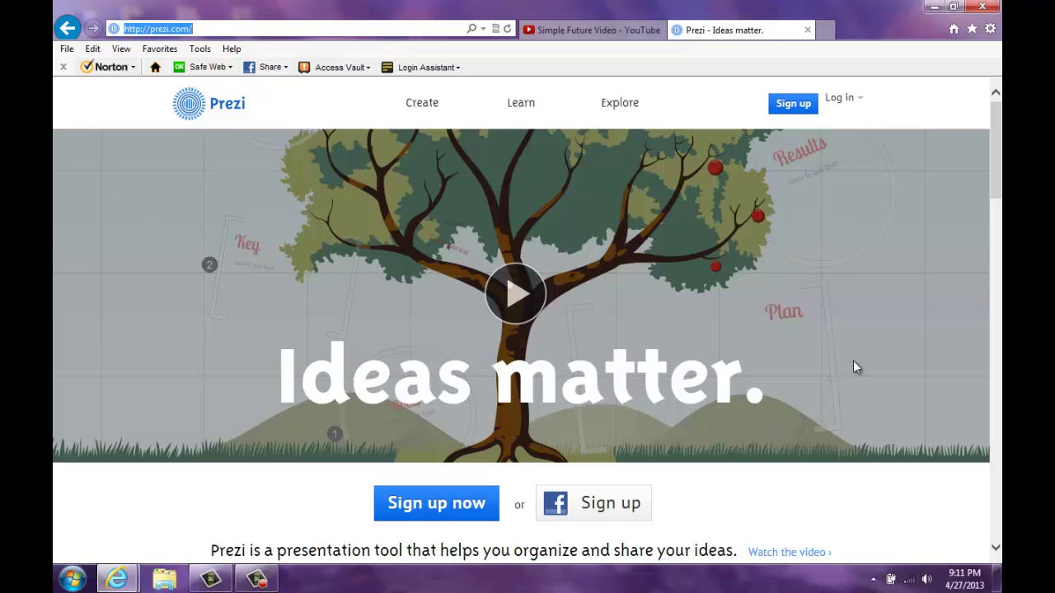
{"action": "left_click", "coordinate": [798, 108]}
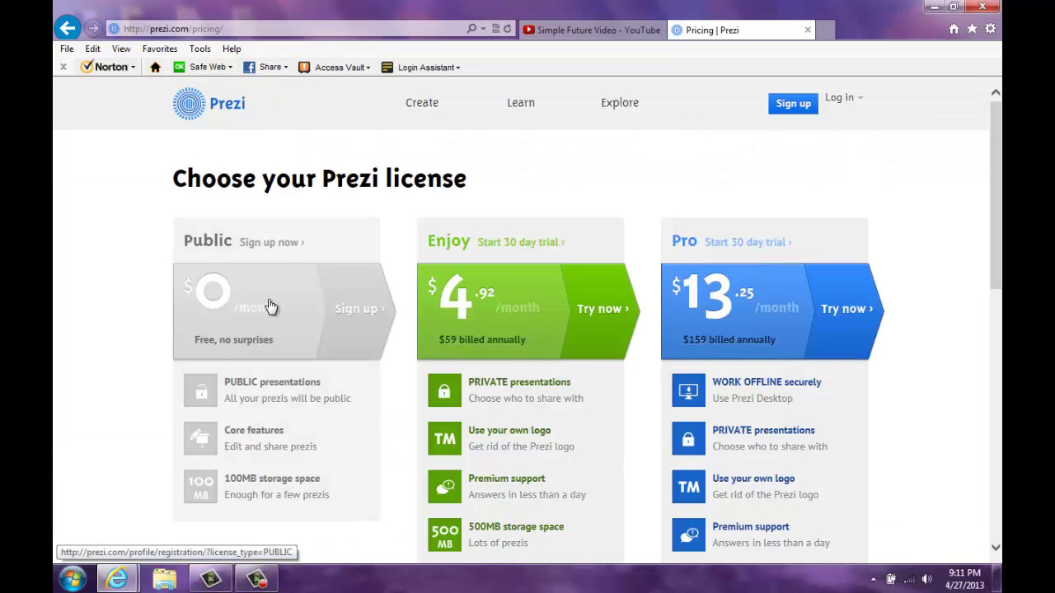
{"action": "scroll", "coordinate": [266, 306], "scroll_direction": "down", "scroll_amount": 1}
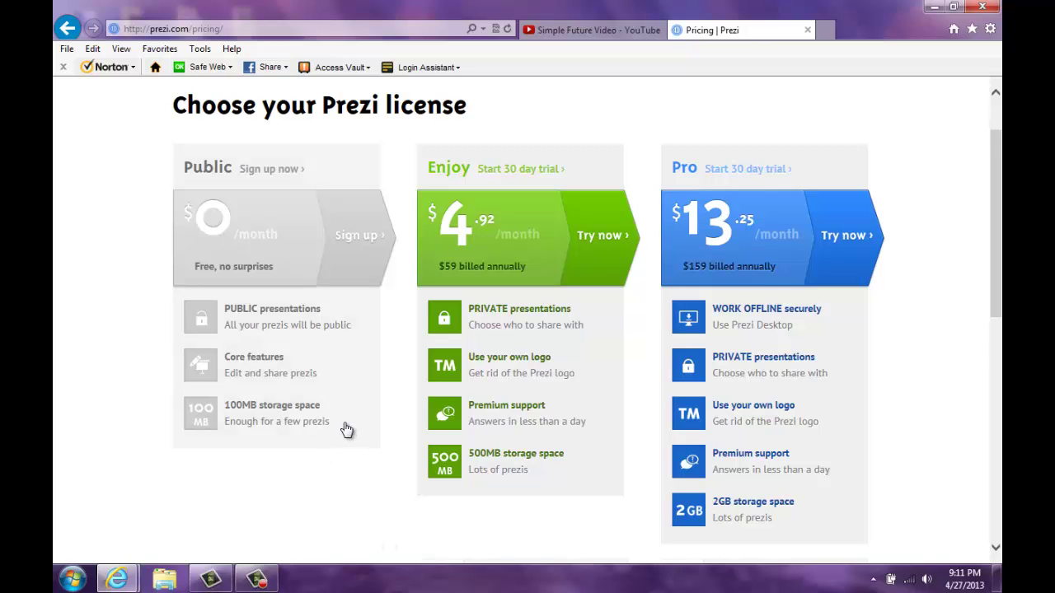
{"action": "scroll", "coordinate": [346, 429], "scroll_direction": "up", "scroll_amount": 2}
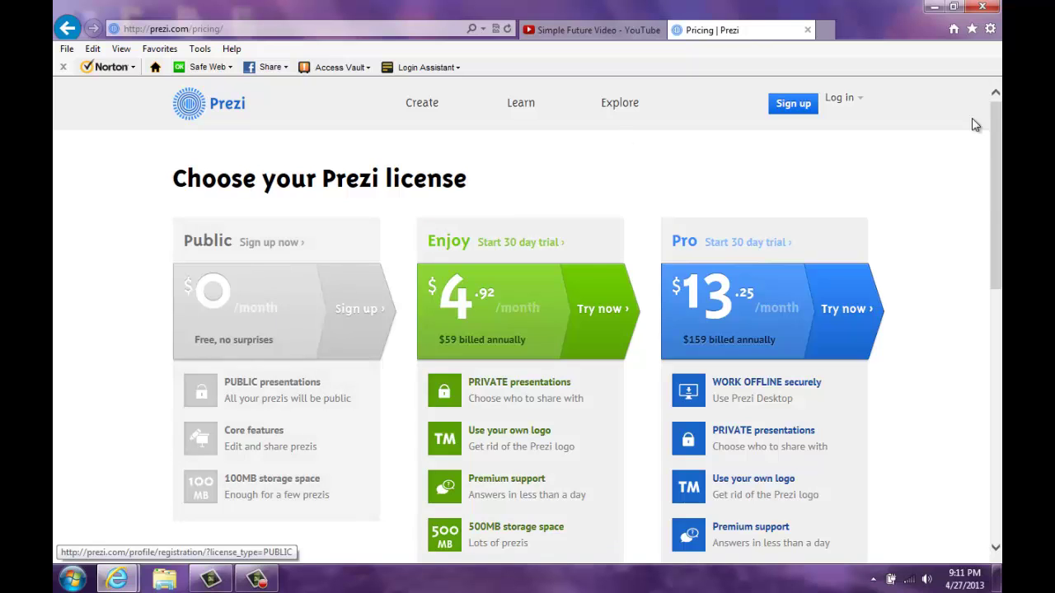
Step: Log in to Prezi with the account e-mail and password, fixing typos in the e-mail
{"action": "left_click", "coordinate": [830, 164]}
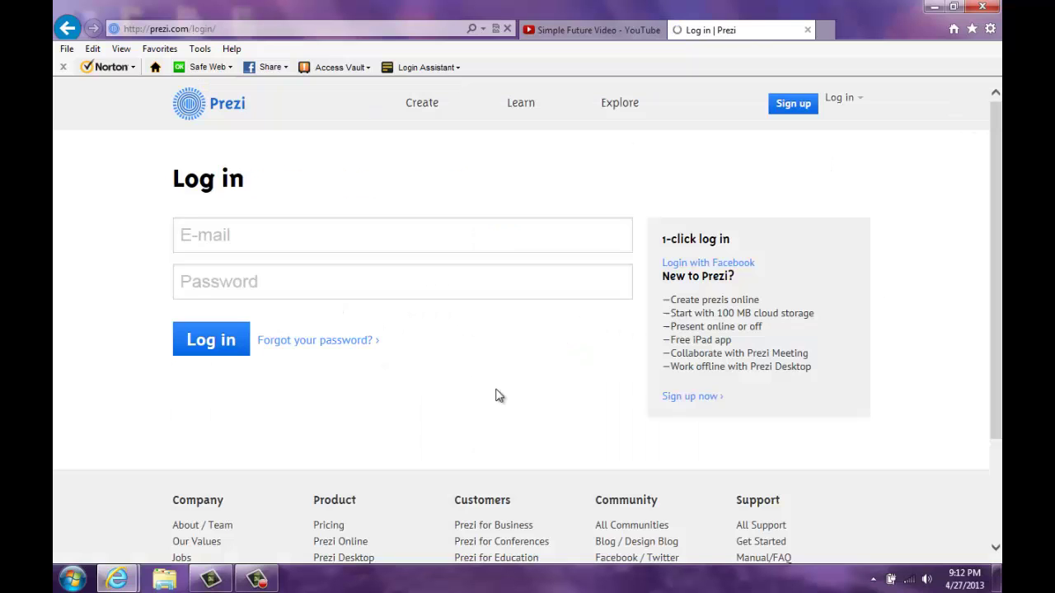
{"action": "left_click", "coordinate": [325, 228]}
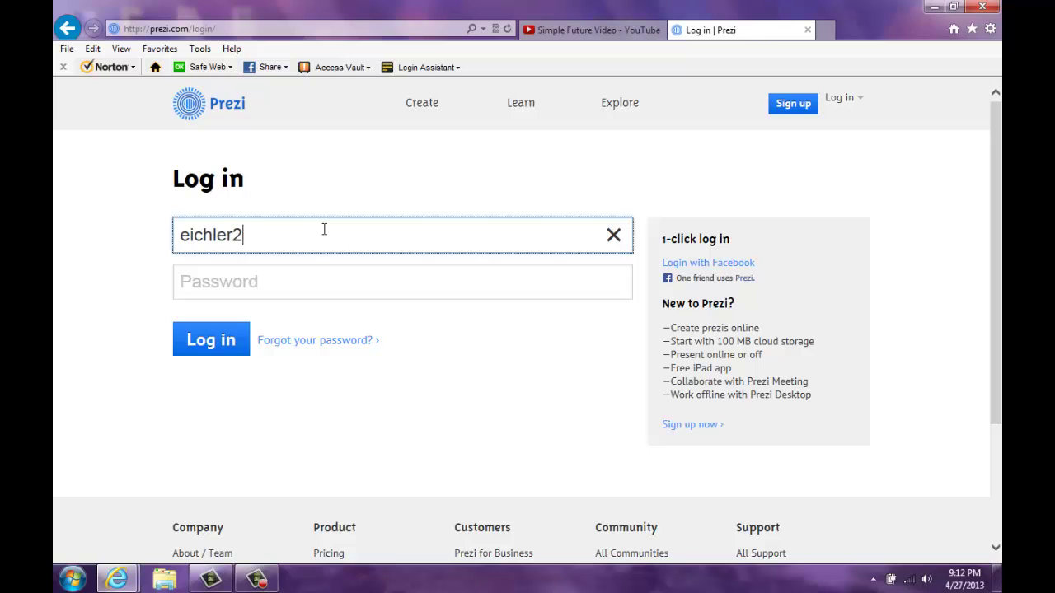
{"action": "key", "text": "Tab"}
{"action": "type", "text": "********"}
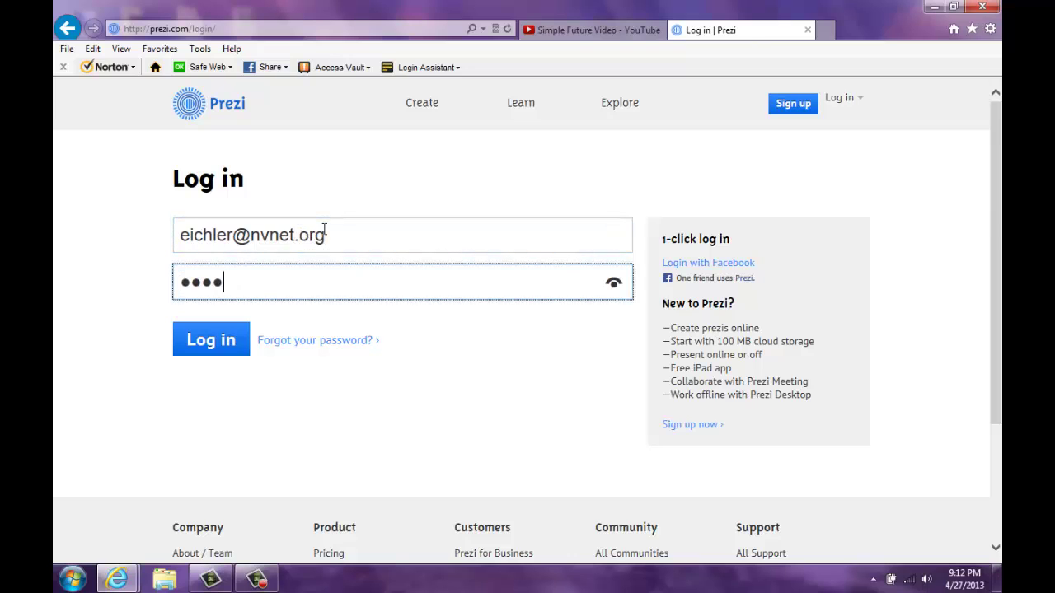
{"action": "key", "text": "Return"}
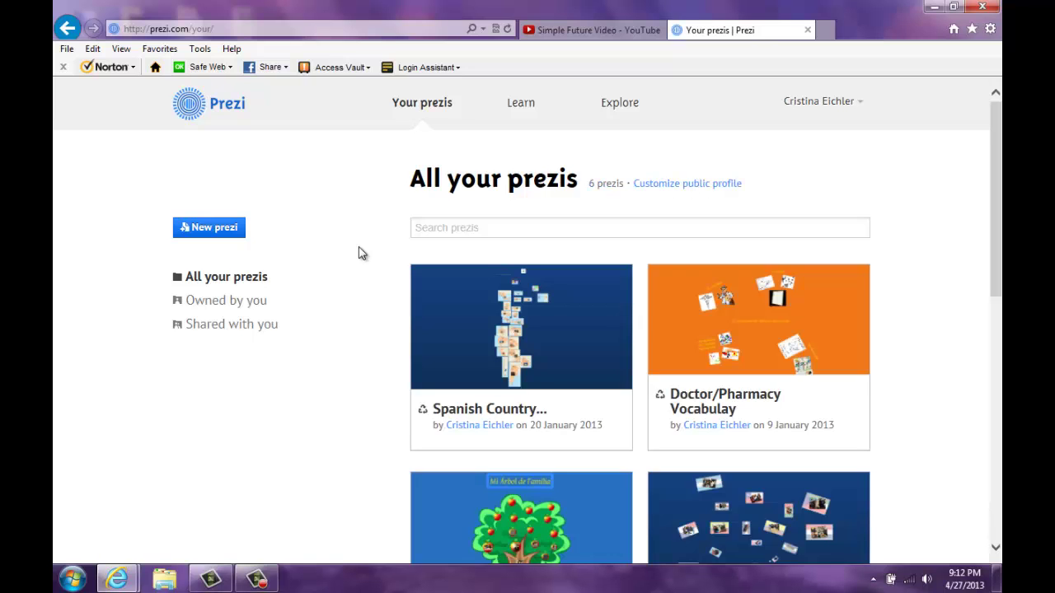
Step: Scroll through the six existing prezis, then create a new prezi
{"action": "scroll", "coordinate": [944, 334], "scroll_direction": "down", "scroll_amount": 3}
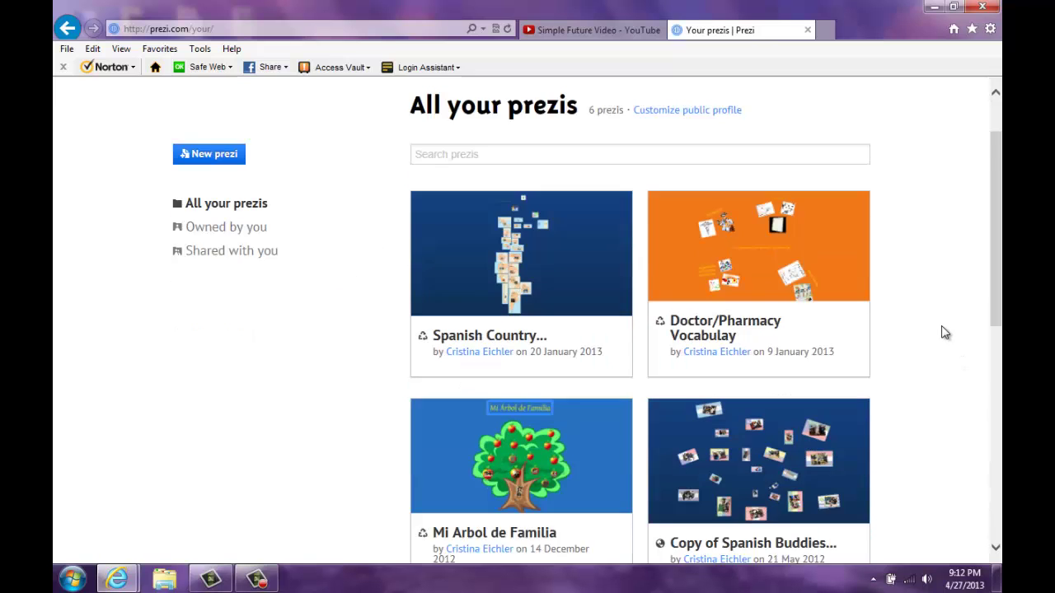
{"action": "scroll", "coordinate": [944, 333], "scroll_direction": "down", "scroll_amount": 2}
{"action": "scroll", "coordinate": [943, 333], "scroll_direction": "up", "scroll_amount": 5}
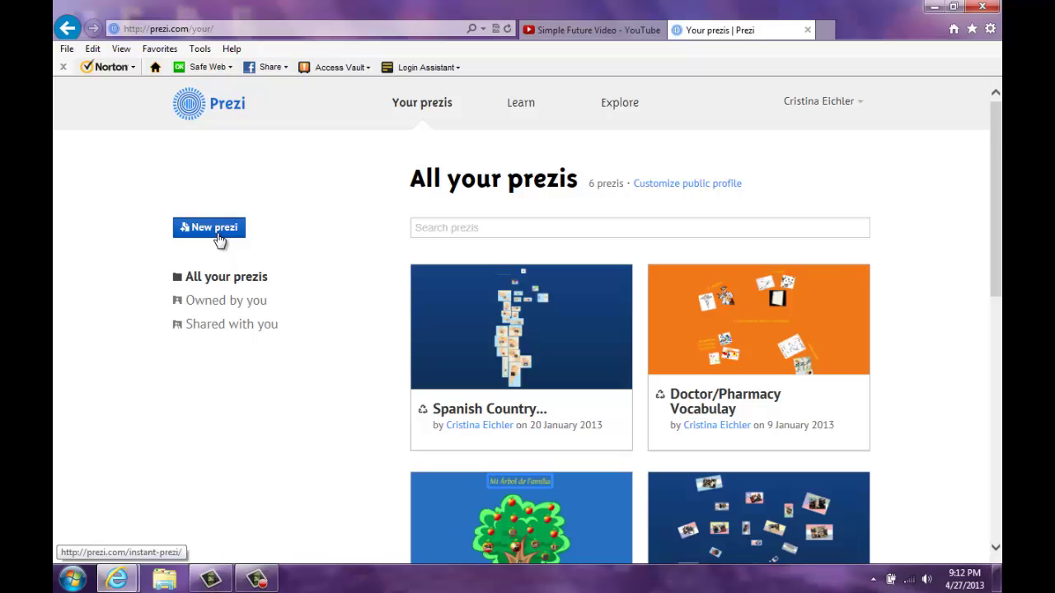
{"action": "left_click", "coordinate": [216, 231]}
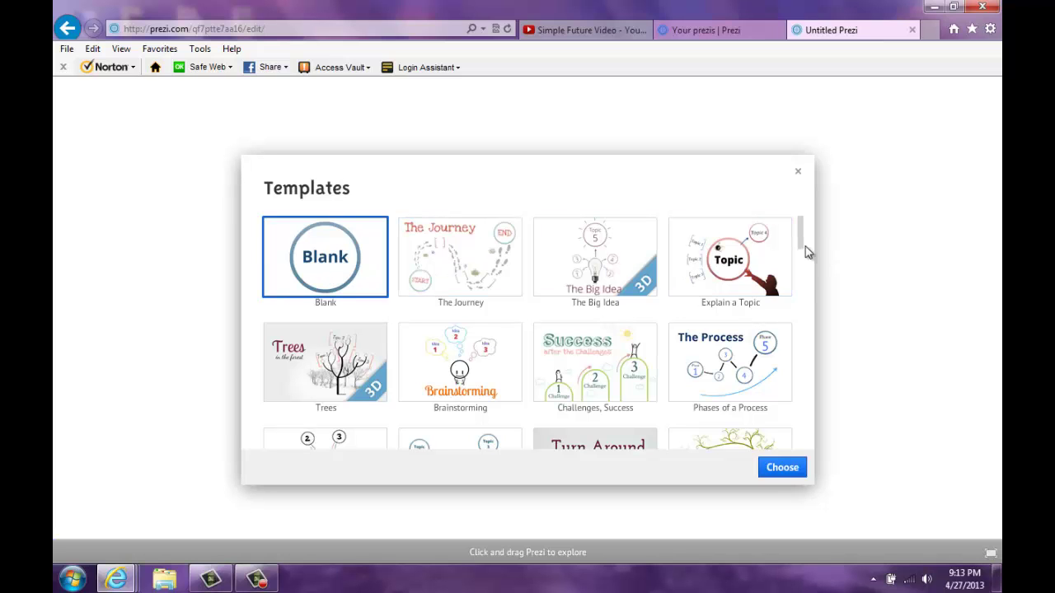
Step: Browse the template list and start the prezi from the Blank template
{"action": "left_click_drag", "start_coordinate": [800, 227], "coordinate": [803, 344]}
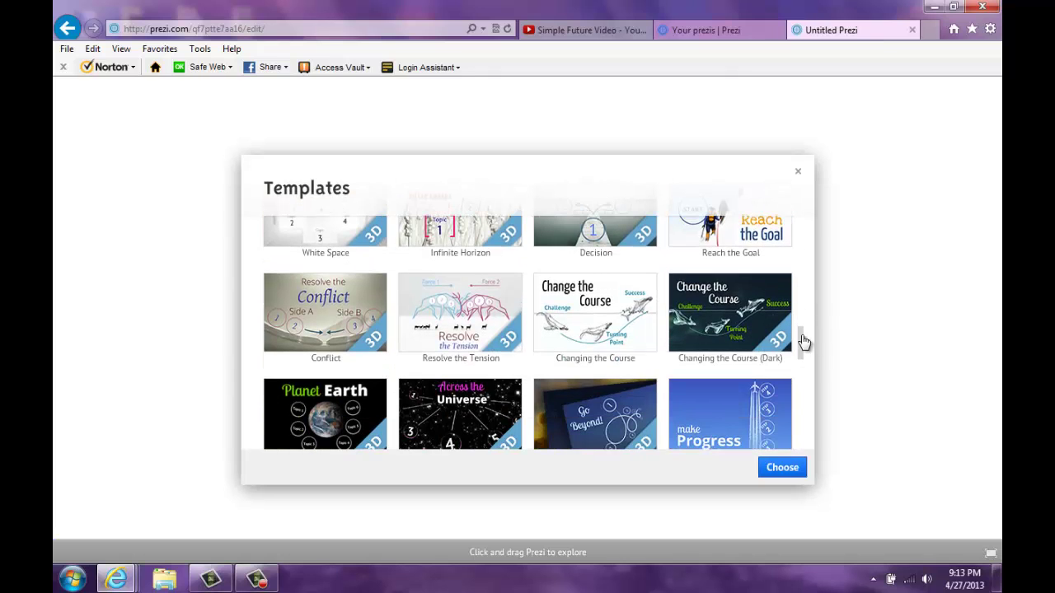
{"action": "scroll", "coordinate": [551, 435], "scroll_direction": "down", "scroll_amount": 3}
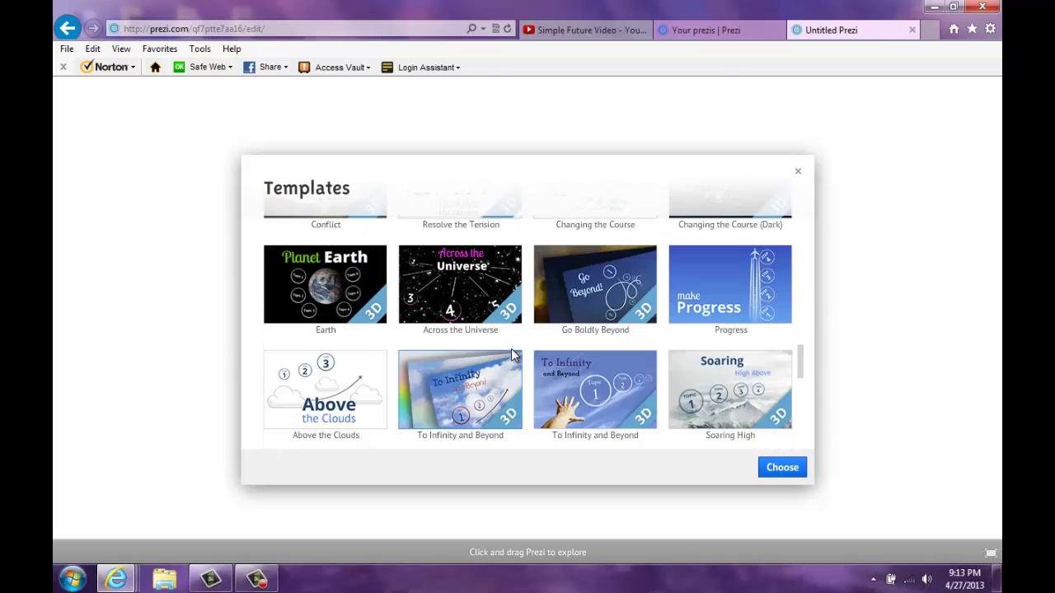
{"action": "scroll", "coordinate": [547, 359], "scroll_direction": "down", "scroll_amount": 2}
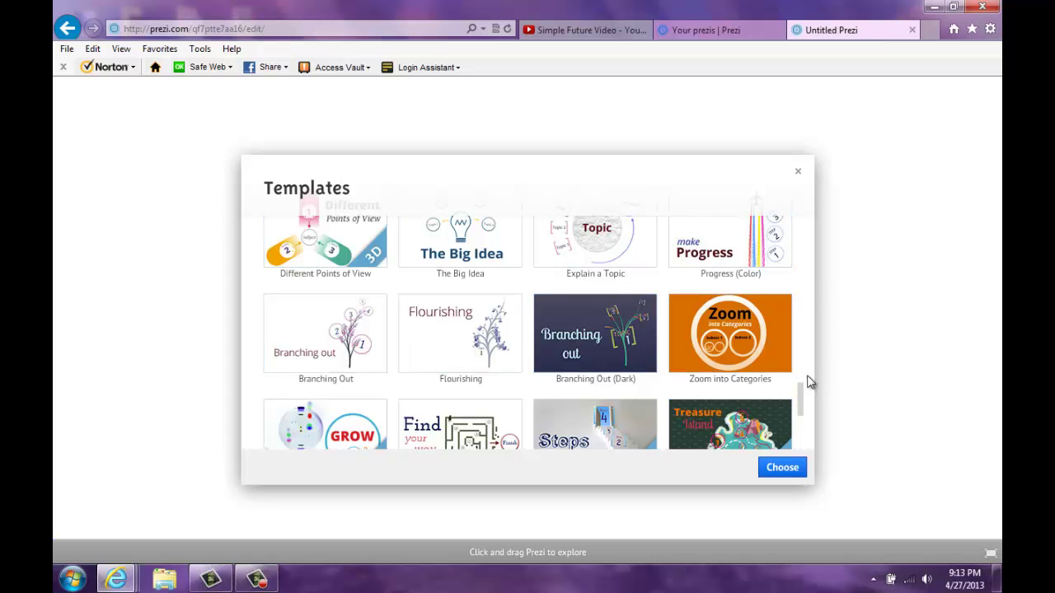
{"action": "left_click_drag", "start_coordinate": [801, 388], "coordinate": [799, 419]}
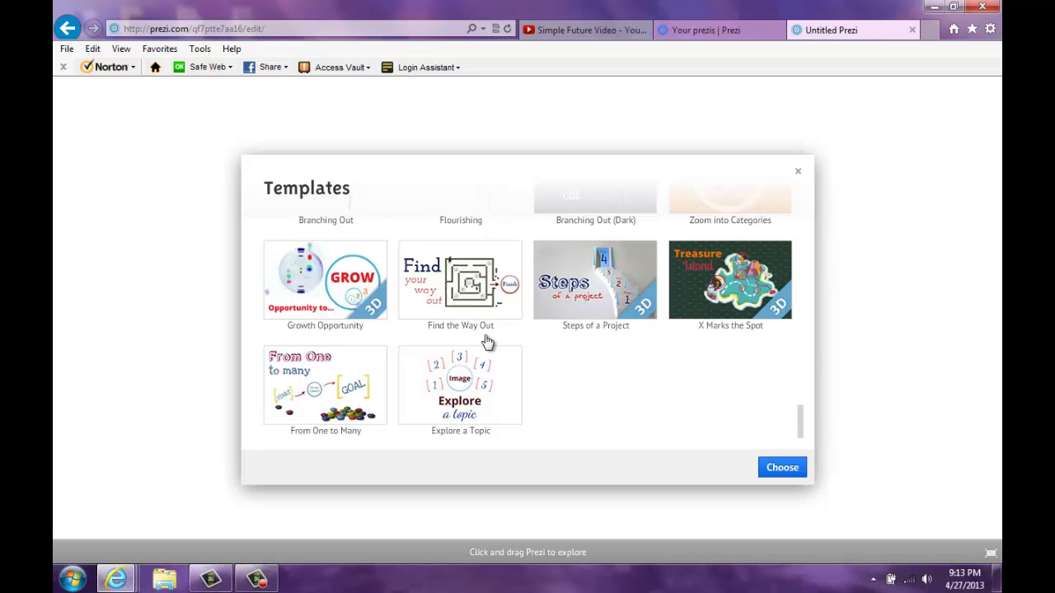
{"action": "scroll", "coordinate": [488, 344], "scroll_direction": "up", "scroll_amount": 15}
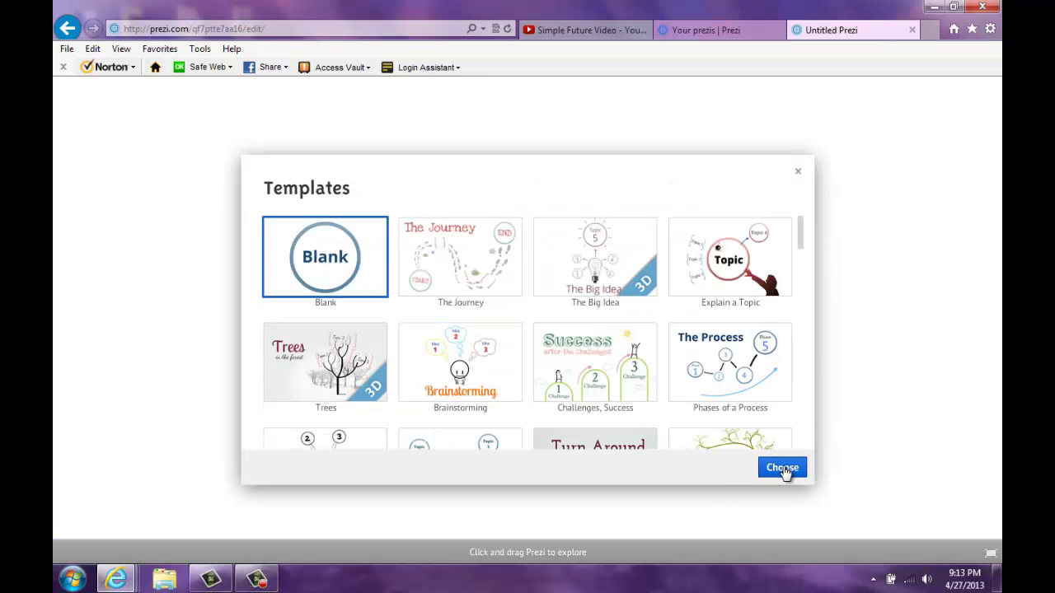
{"action": "left_click", "coordinate": [783, 468]}
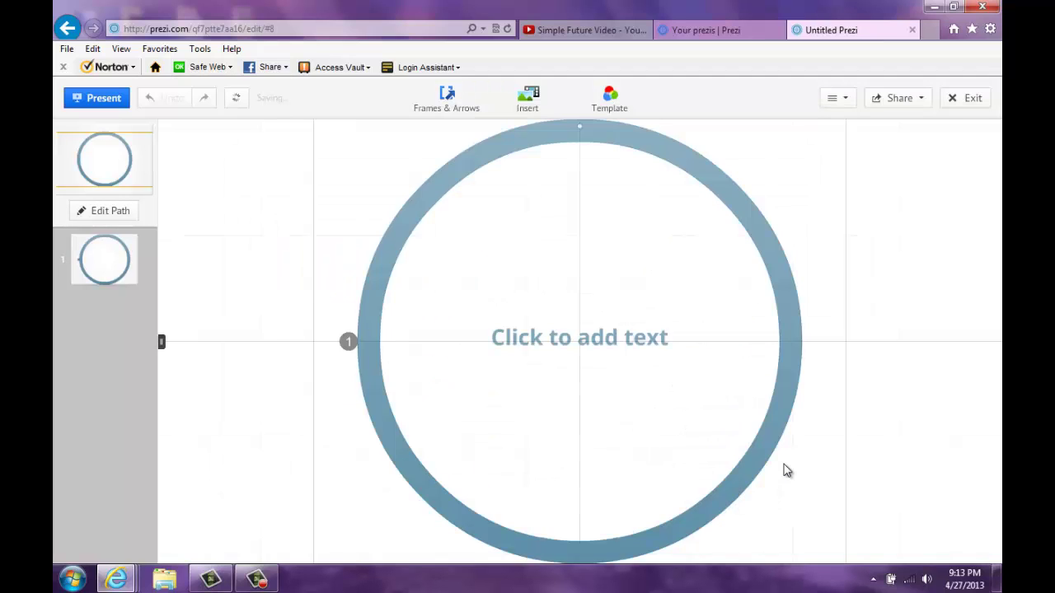
Step: Delete the Blank template's default circle frame, leaving an empty canvas
{"action": "mouse_move", "coordinate": [977, 349]}
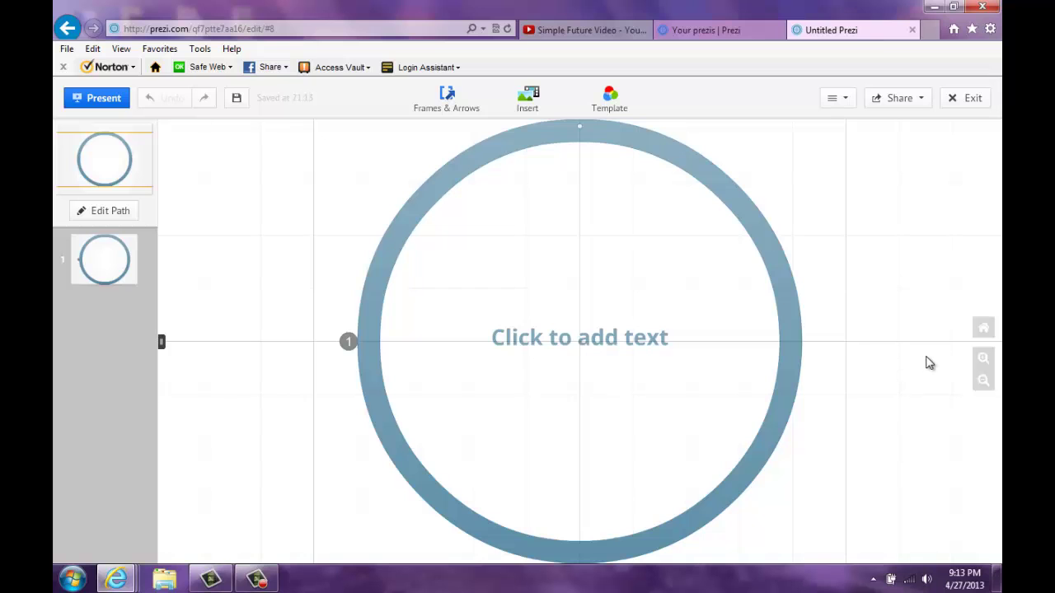
{"action": "left_click", "coordinate": [985, 384]}
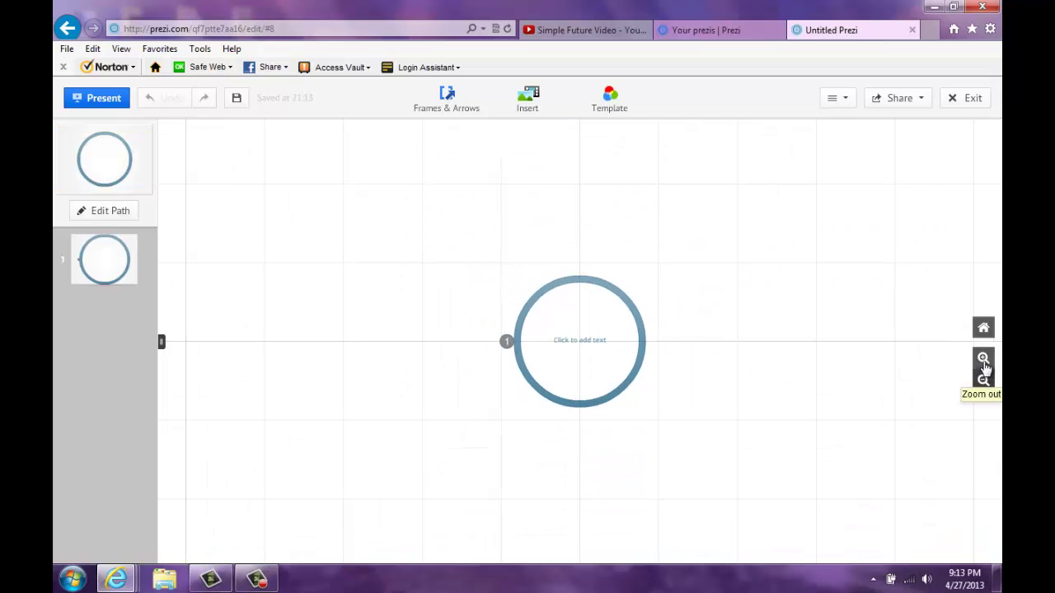
{"action": "left_click", "coordinate": [984, 359]}
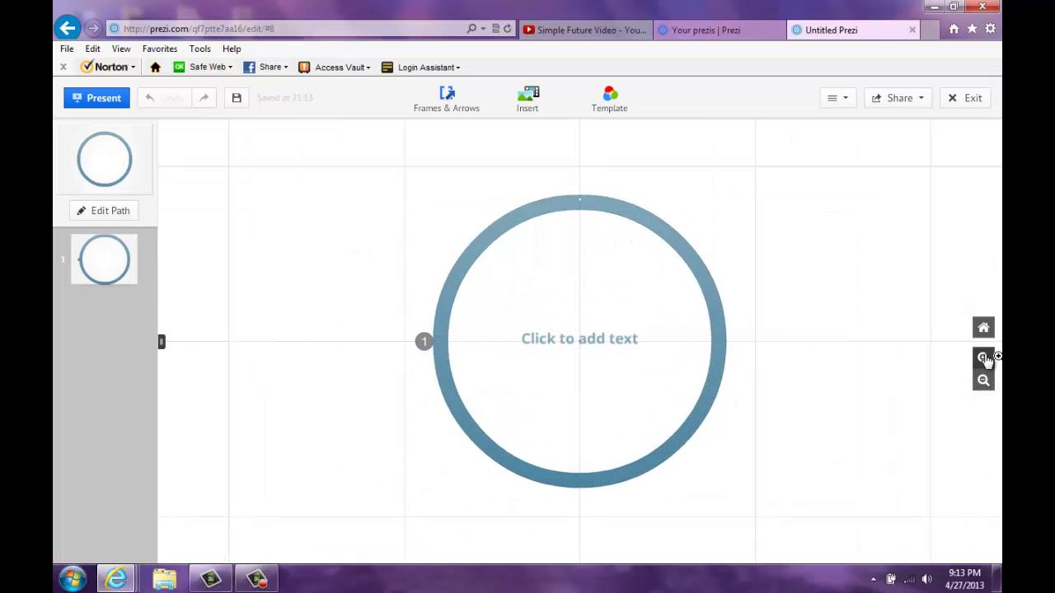
{"action": "scroll", "coordinate": [771, 357], "scroll_direction": "down", "scroll_amount": 3}
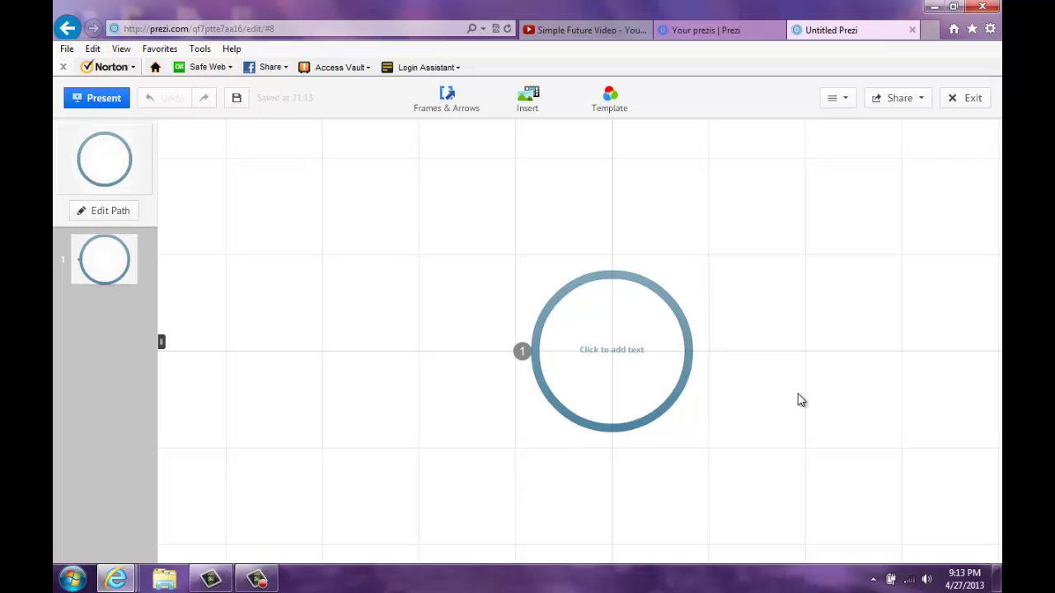
{"action": "mouse_move", "coordinate": [989, 371]}
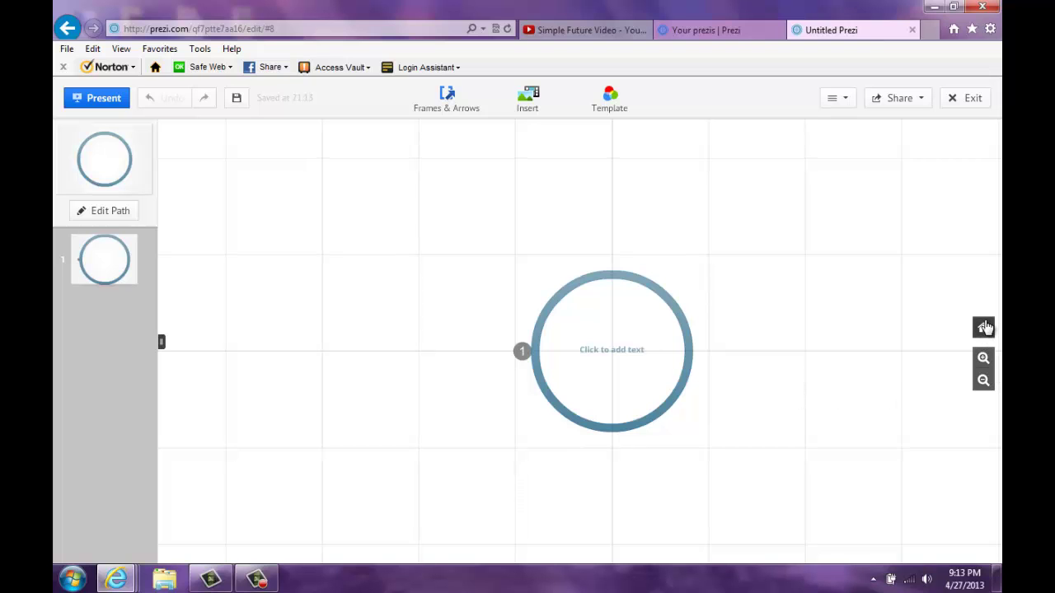
{"action": "left_click", "coordinate": [984, 328]}
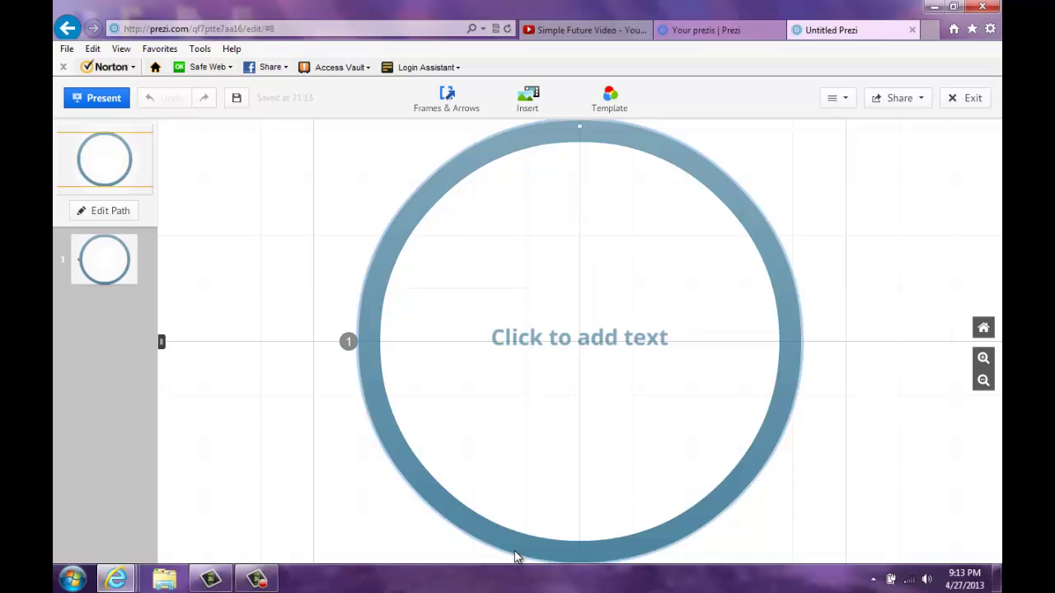
{"action": "scroll", "coordinate": [659, 308], "scroll_direction": "down", "scroll_amount": 4}
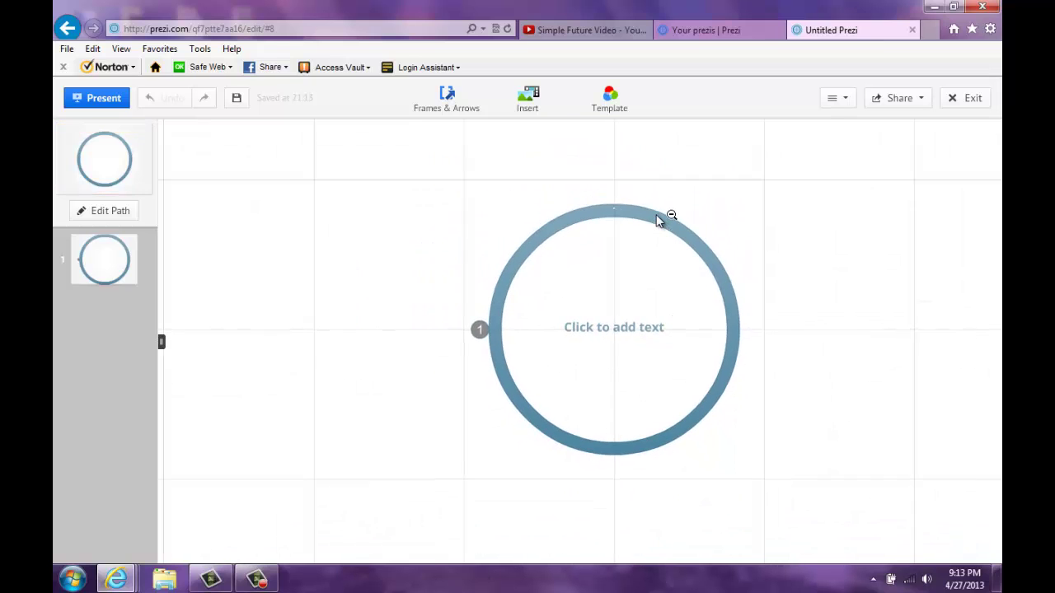
{"action": "left_click", "coordinate": [658, 221]}
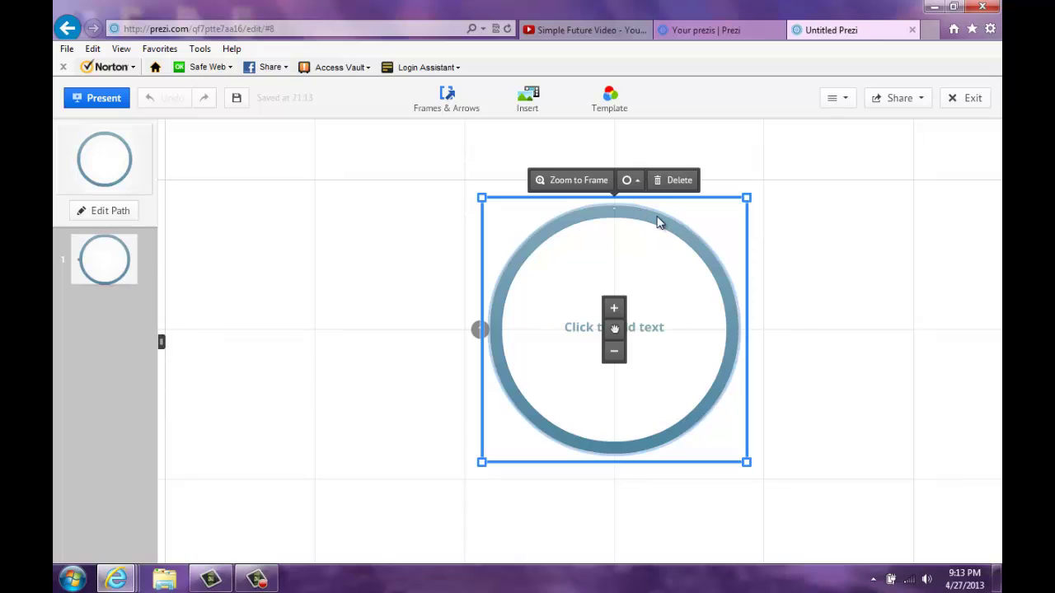
{"action": "left_click", "coordinate": [675, 180]}
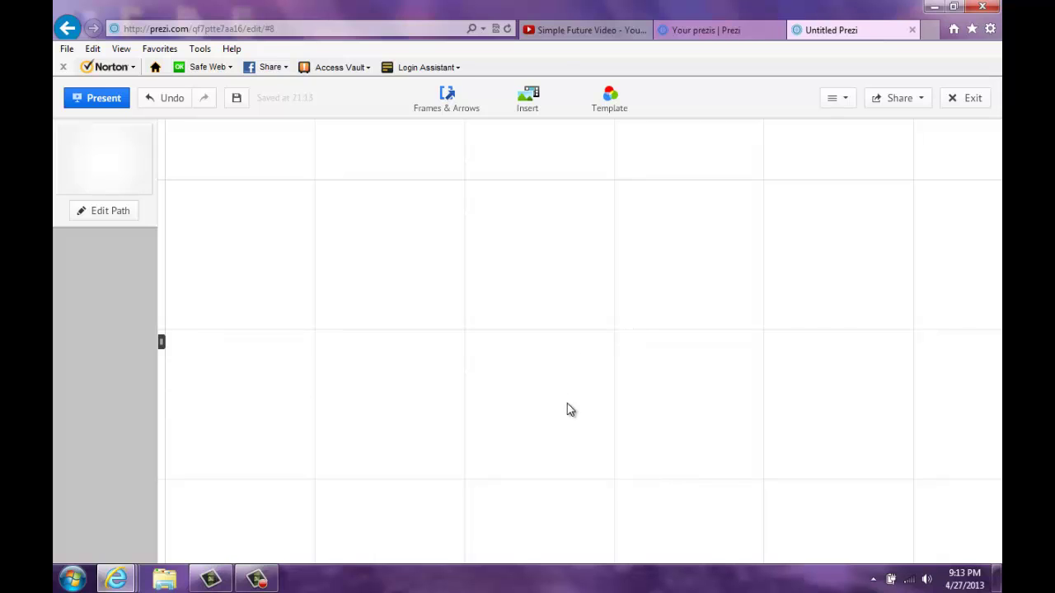
Step: Add a text box on the canvas reading 'Mi vida en el futuro'
{"action": "left_click", "coordinate": [548, 429]}
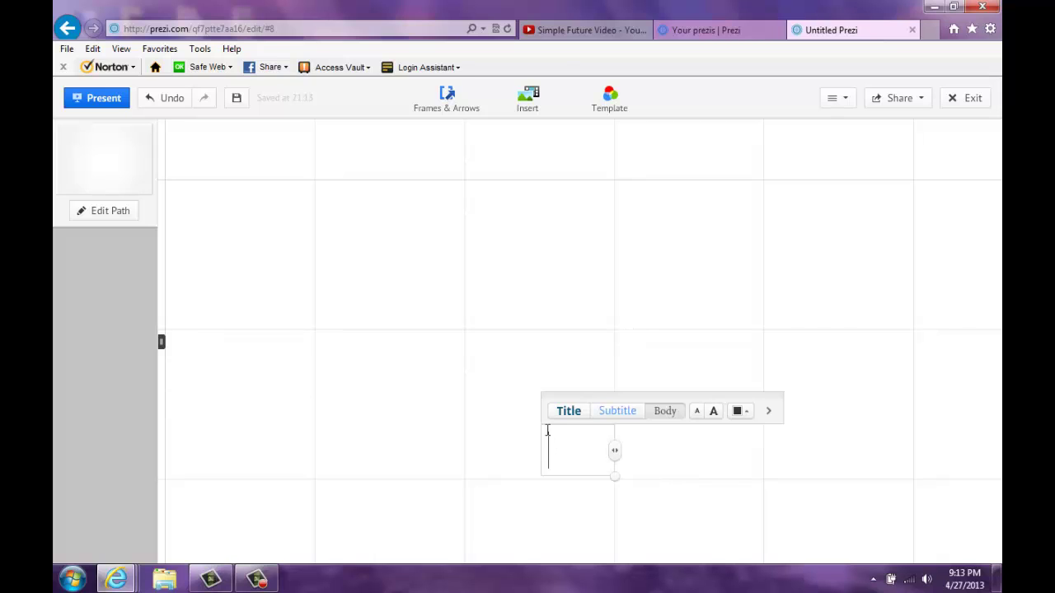
{"action": "left_click", "coordinate": [610, 334]}
{"action": "left_click", "coordinate": [580, 354]}
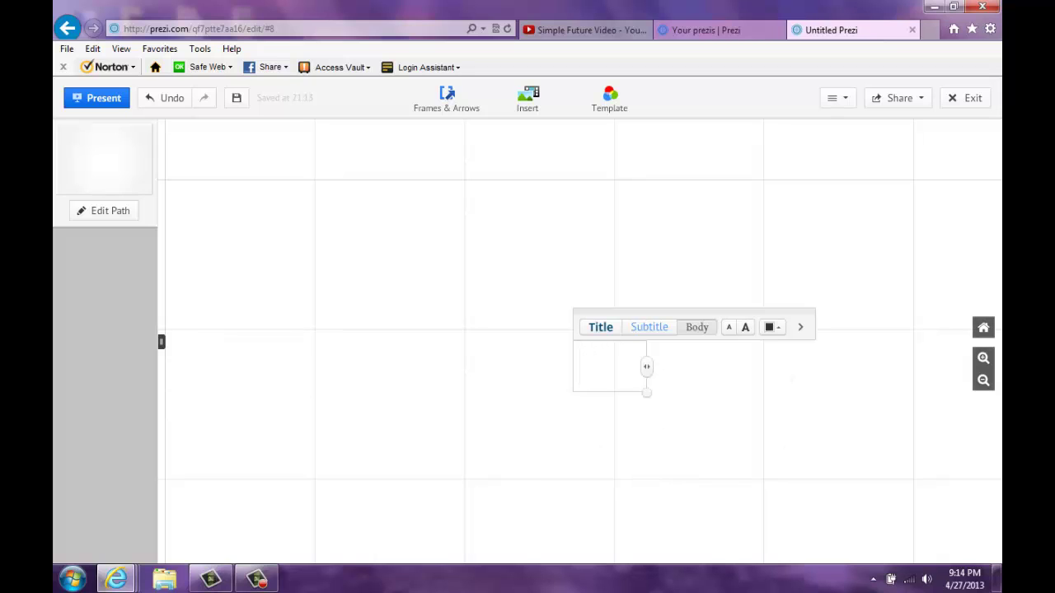
{"action": "type", "text": "Mi vida e"}
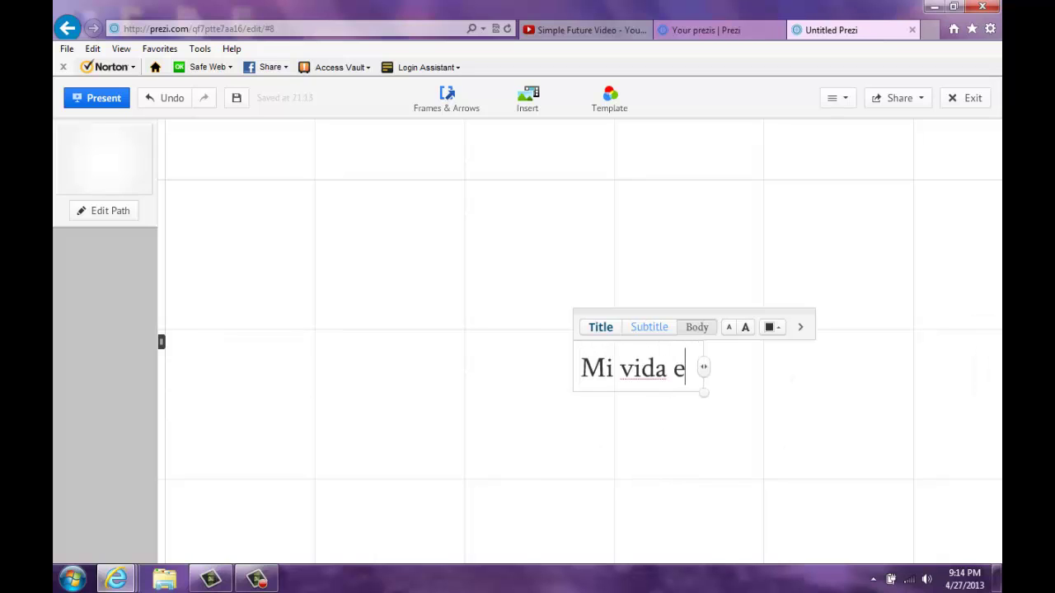
{"action": "type", "text": "n el futuro"}
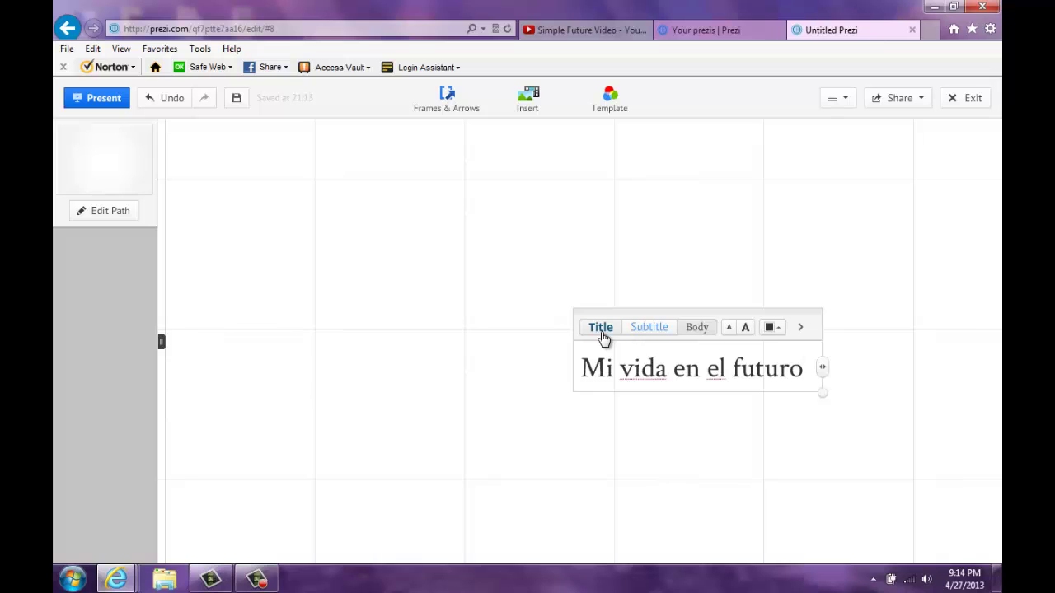
Step: Give the heading the Title style and colour it red
{"action": "left_click", "coordinate": [601, 329]}
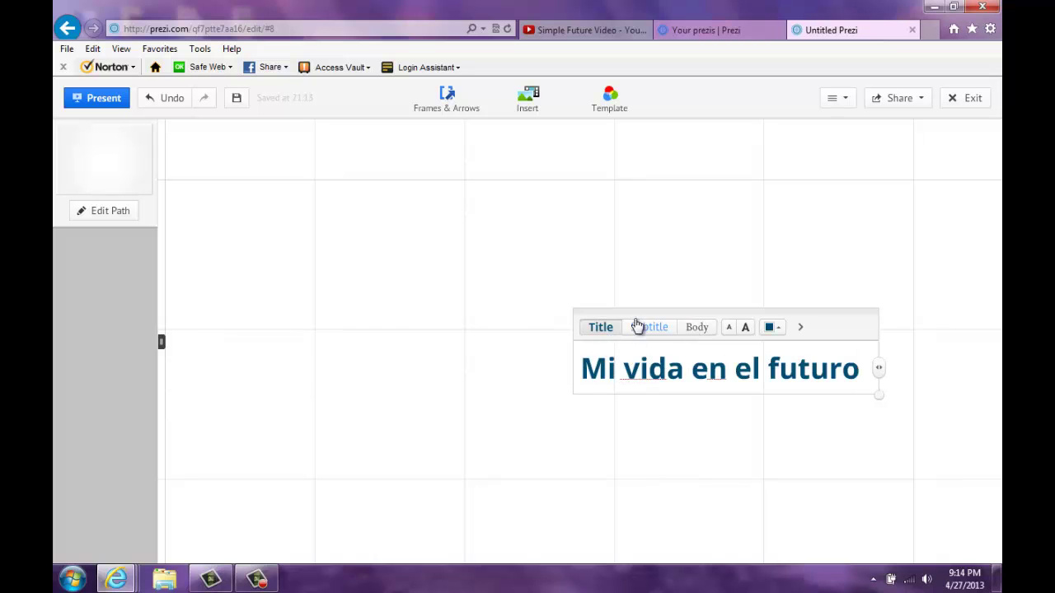
{"action": "left_click", "coordinate": [642, 330]}
{"action": "left_click", "coordinate": [697, 329]}
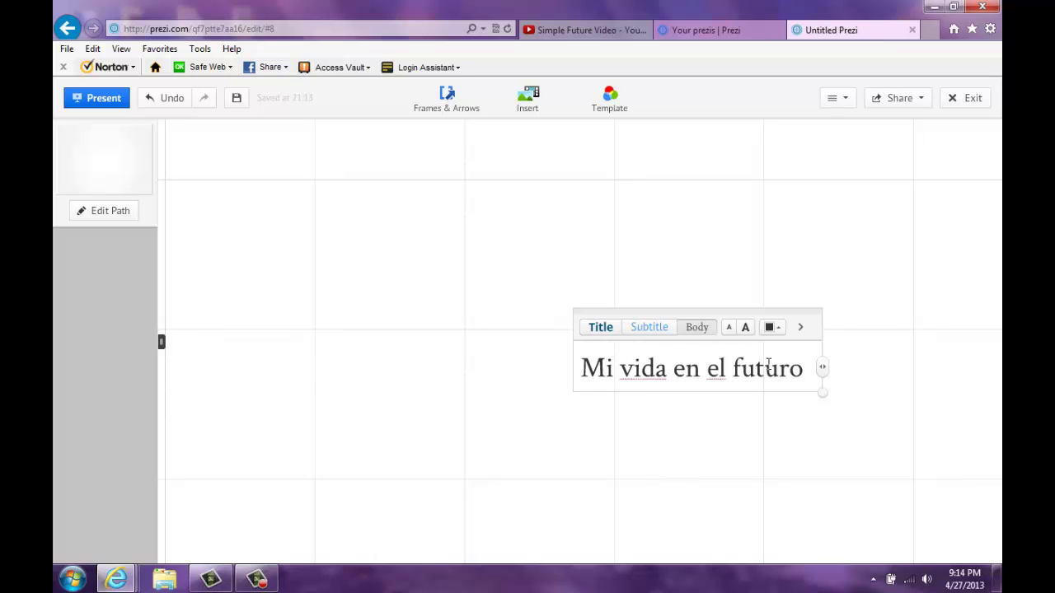
{"action": "left_click", "coordinate": [609, 331]}
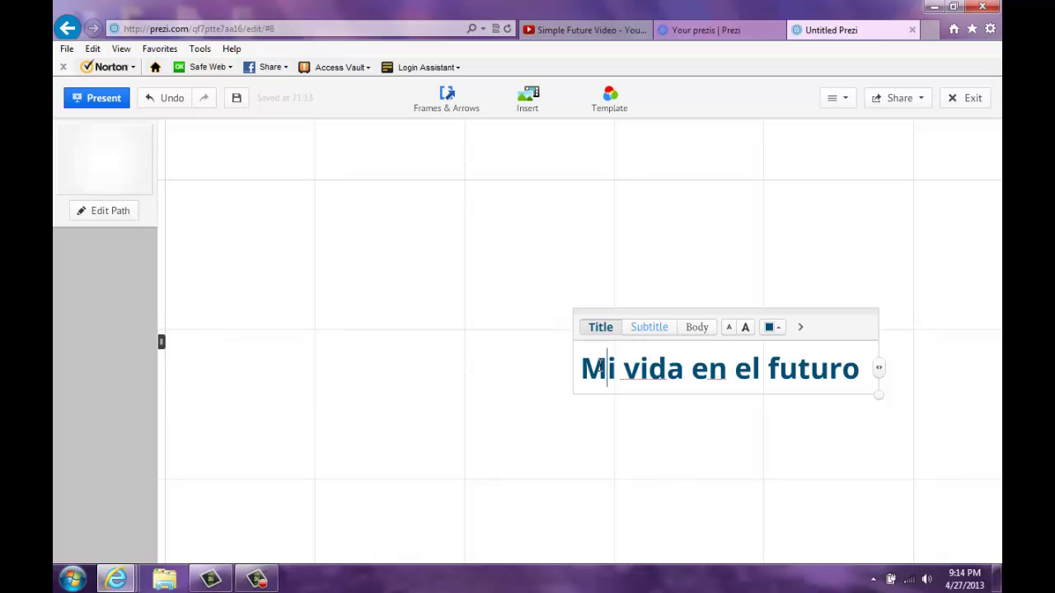
{"action": "triple_click", "coordinate": [602, 369]}
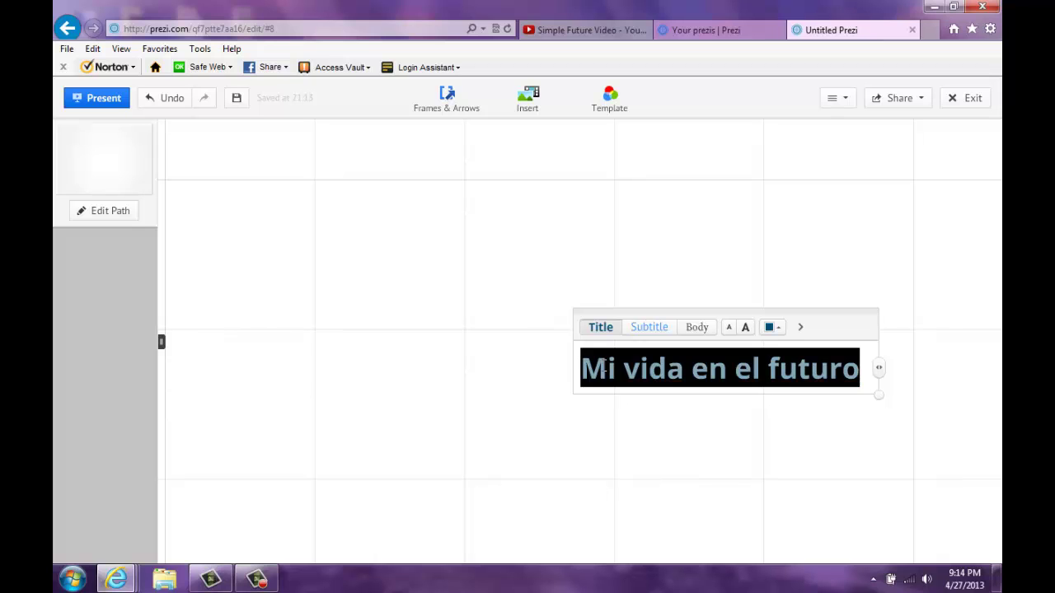
{"action": "left_click", "coordinate": [771, 330]}
{"action": "left_click", "coordinate": [737, 293]}
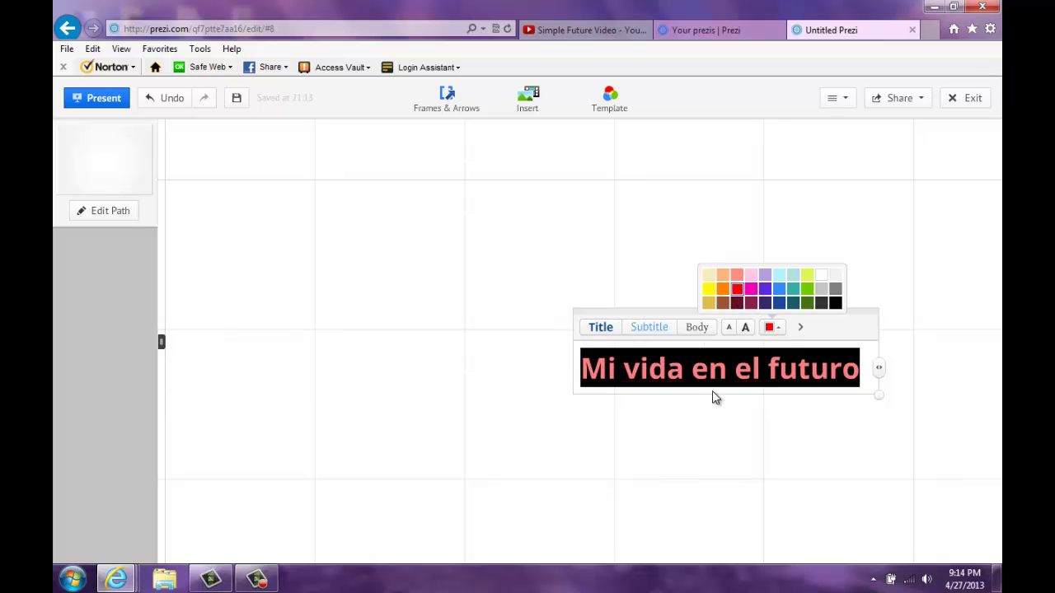
{"action": "left_click", "coordinate": [725, 438]}
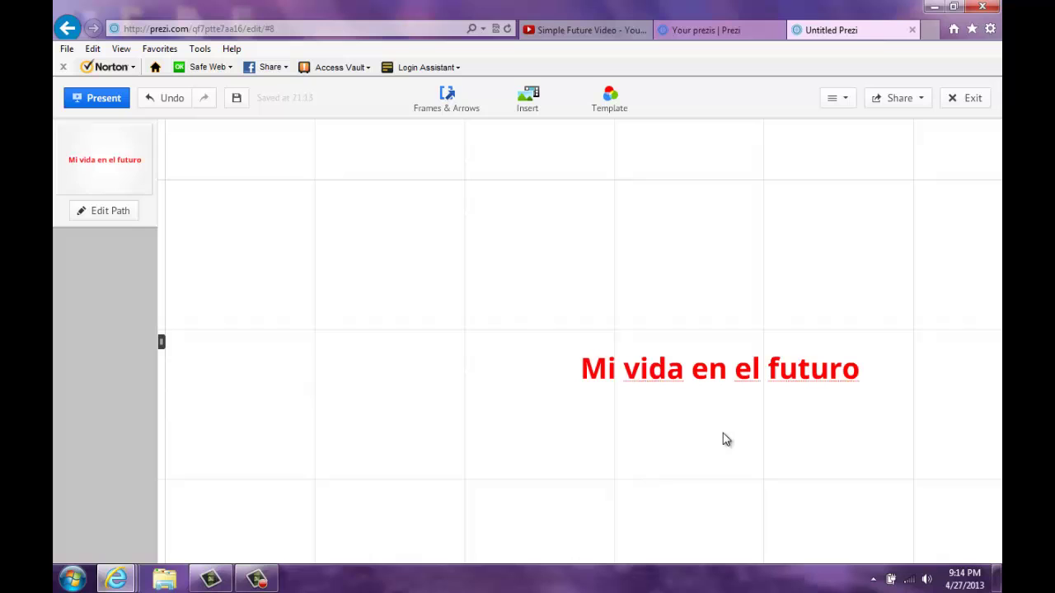
Step: Resize the red title with the +/- buttons and move it to a new position
{"action": "left_click", "coordinate": [726, 371]}
{"action": "left_click", "coordinate": [721, 356]}
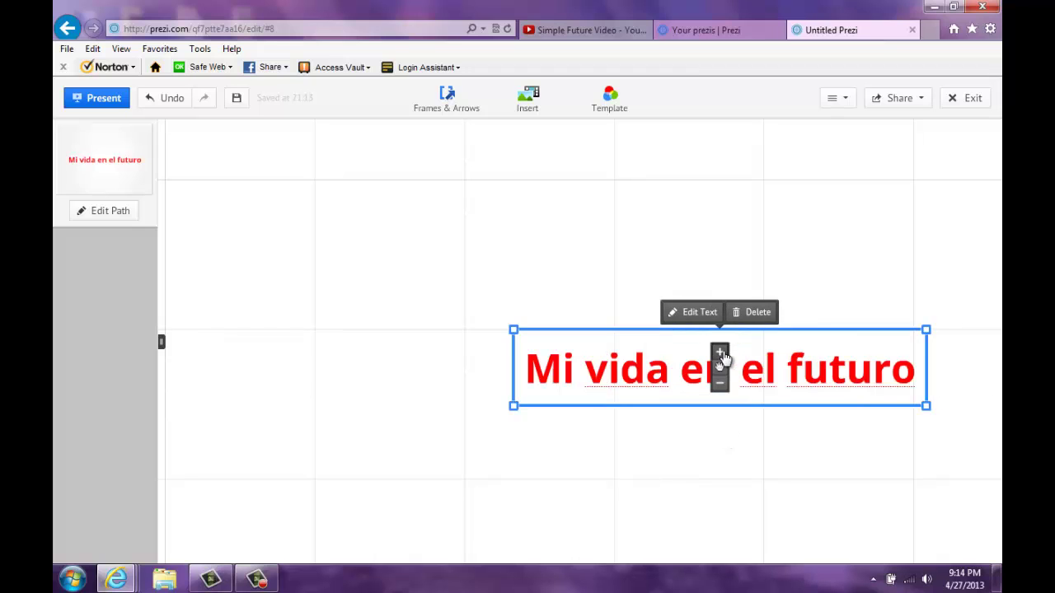
{"action": "left_click", "coordinate": [722, 356]}
{"action": "left_click", "coordinate": [720, 380]}
{"action": "left_click", "coordinate": [719, 381]}
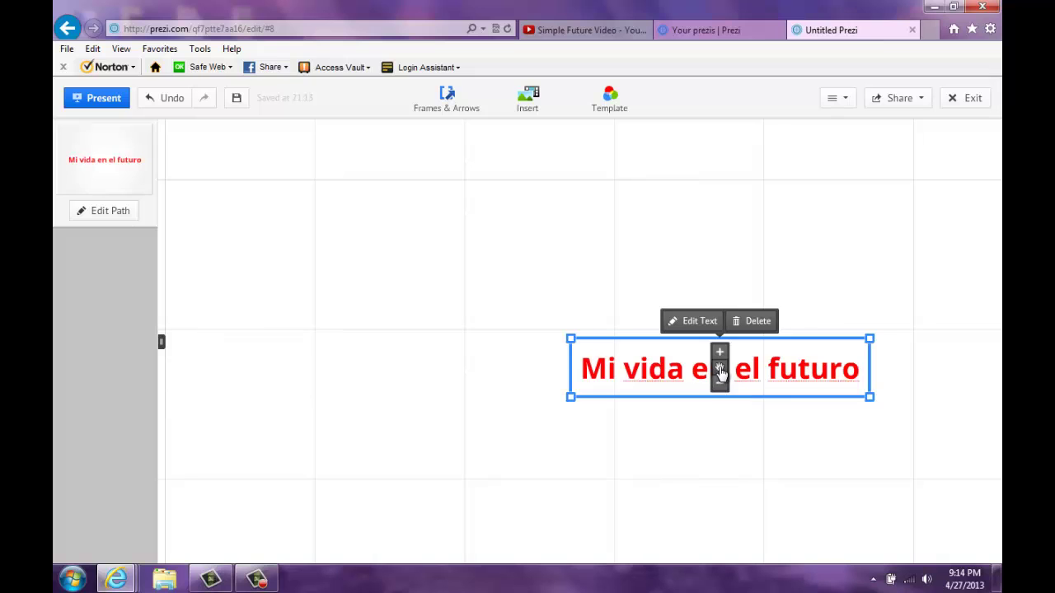
{"action": "left_click_drag", "start_coordinate": [720, 370], "coordinate": [789, 380]}
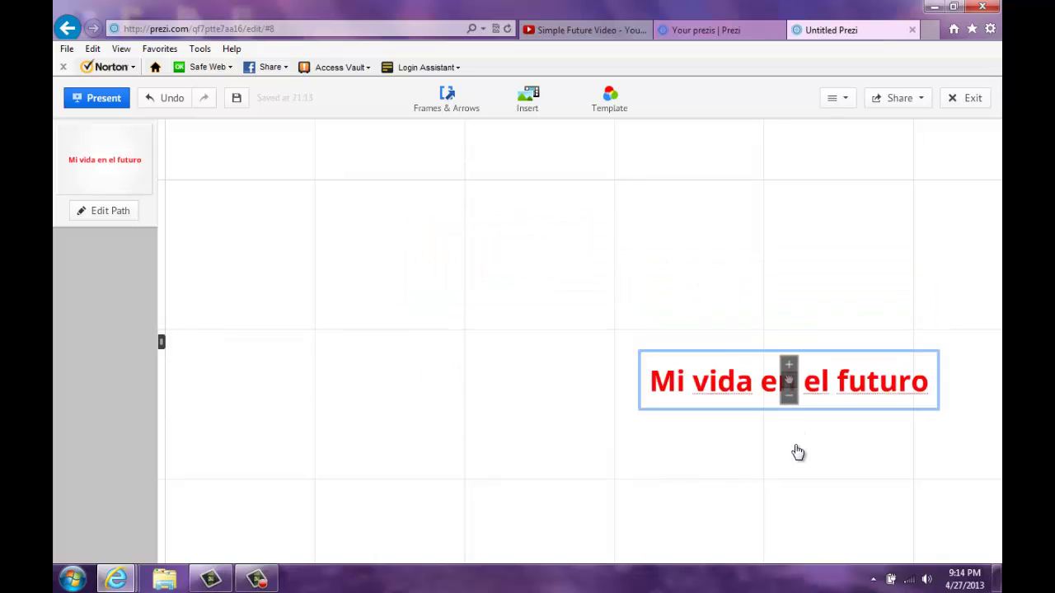
{"action": "left_click_drag", "start_coordinate": [798, 452], "coordinate": [604, 352]}
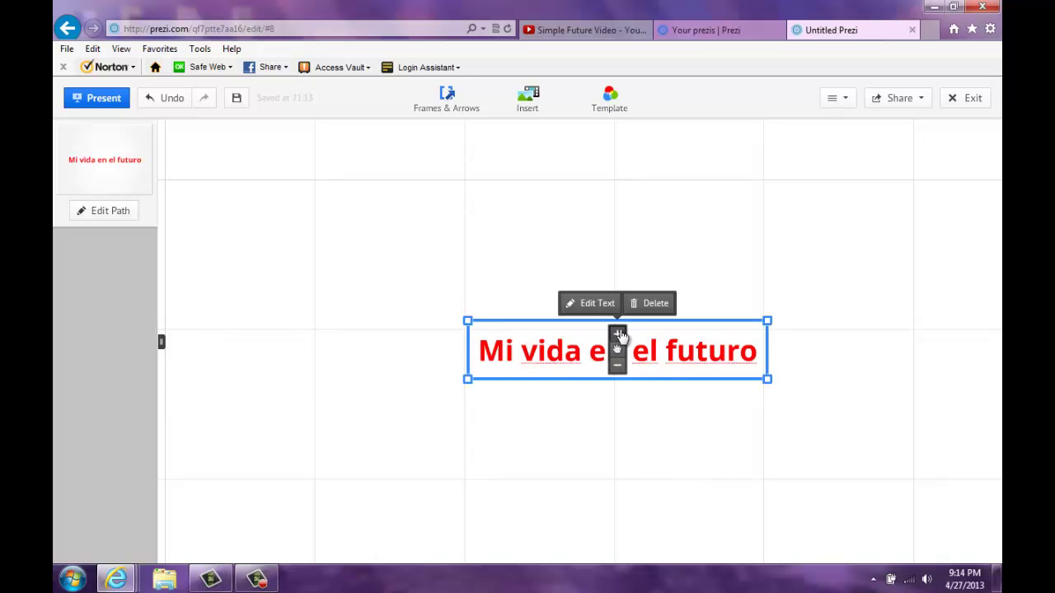
{"action": "left_click", "coordinate": [617, 334]}
{"action": "left_click", "coordinate": [618, 334]}
{"action": "left_click", "coordinate": [618, 367]}
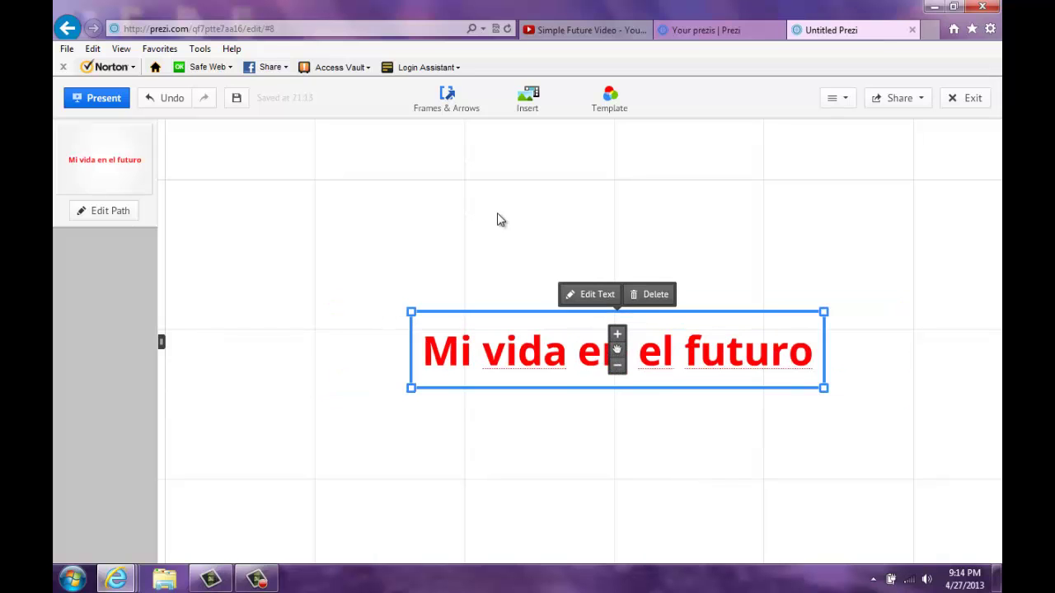
Step: Pan the view away from the title onto empty canvas
{"action": "scroll", "coordinate": [403, 271], "scroll_direction": "down", "scroll_amount": 3}
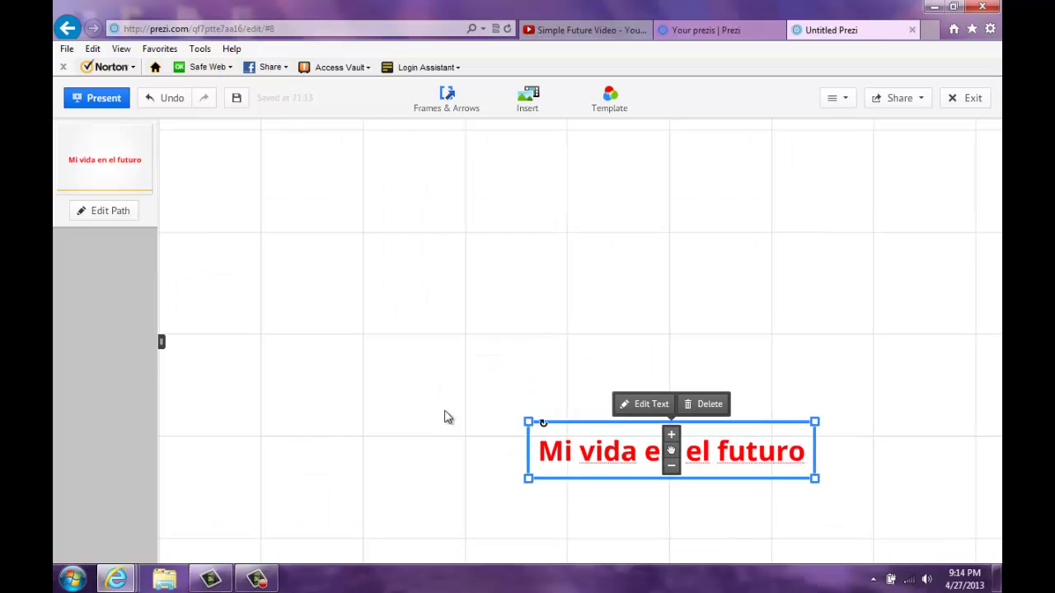
{"action": "left_click_drag", "start_coordinate": [259, 214], "coordinate": [408, 305]}
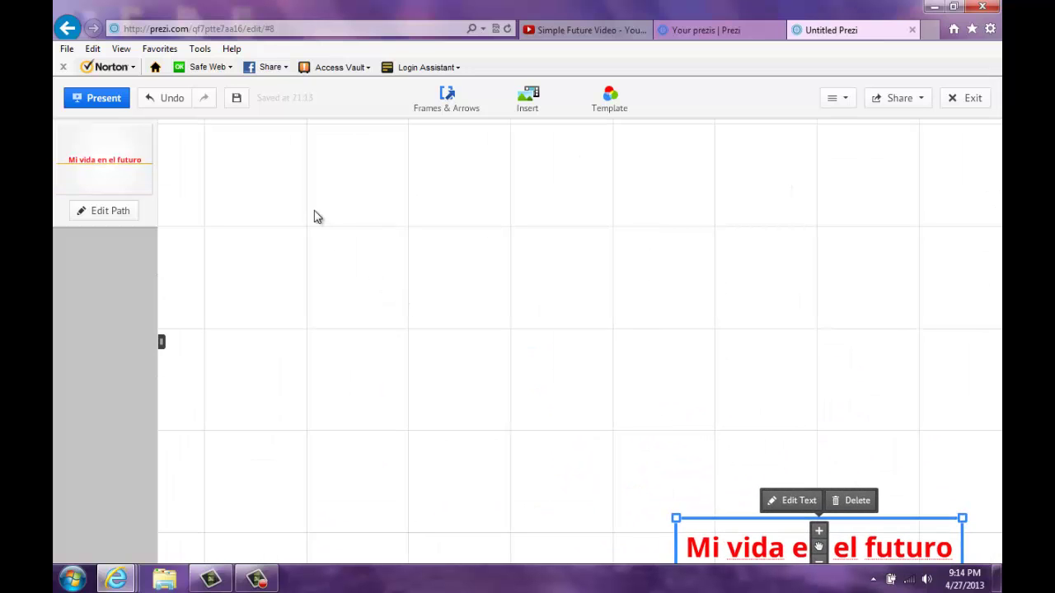
{"action": "left_click_drag", "start_coordinate": [314, 217], "coordinate": [403, 316]}
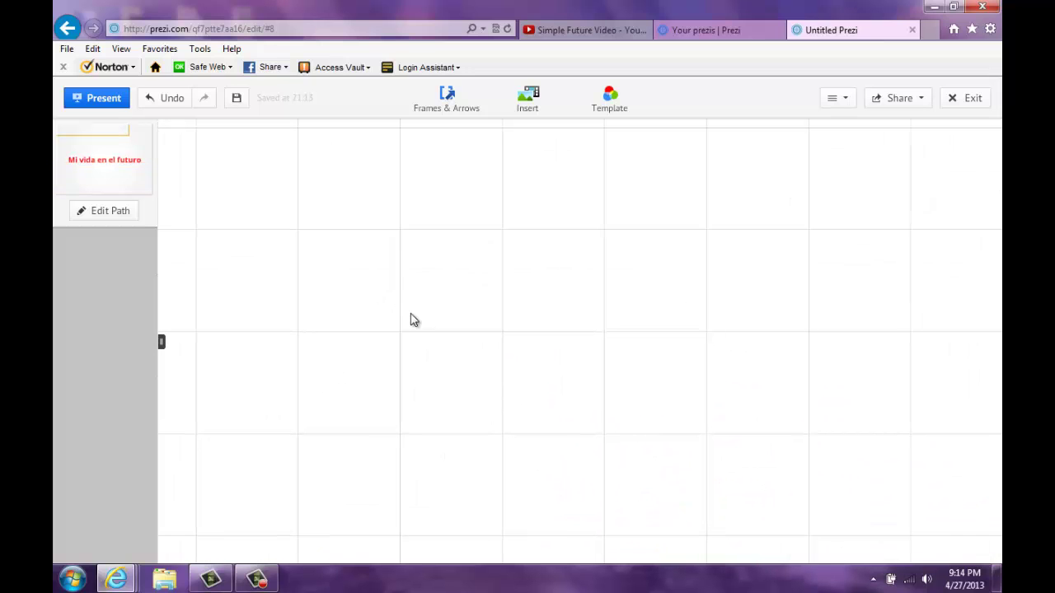
Step: Add the sentence 'Yo voy a ser profesora.' in Subtitle style on the empty canvas
{"action": "double_click", "coordinate": [414, 320]}
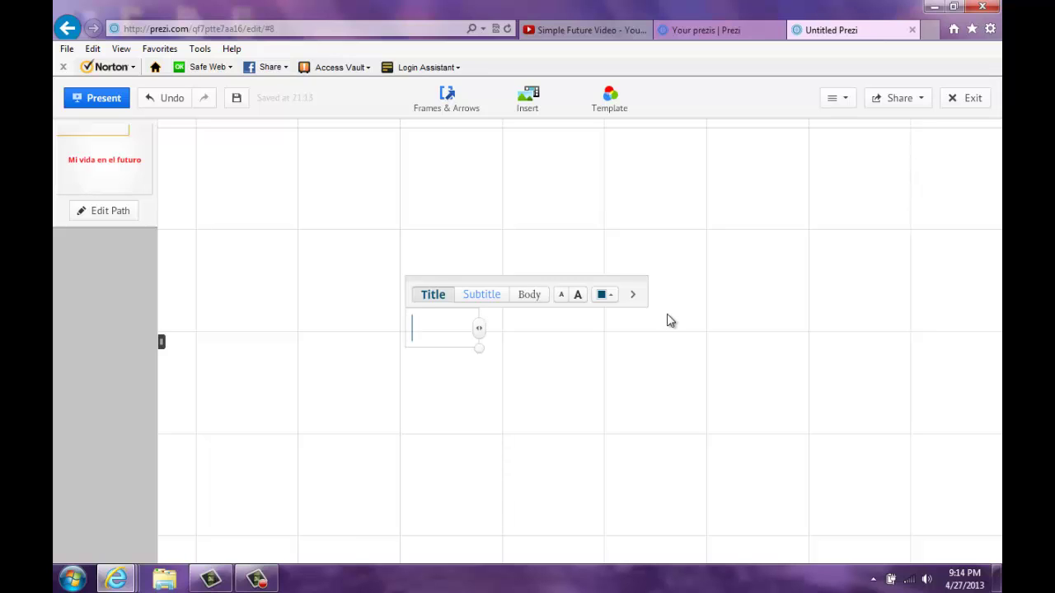
{"action": "type", "text": "Yo voy a ser "}
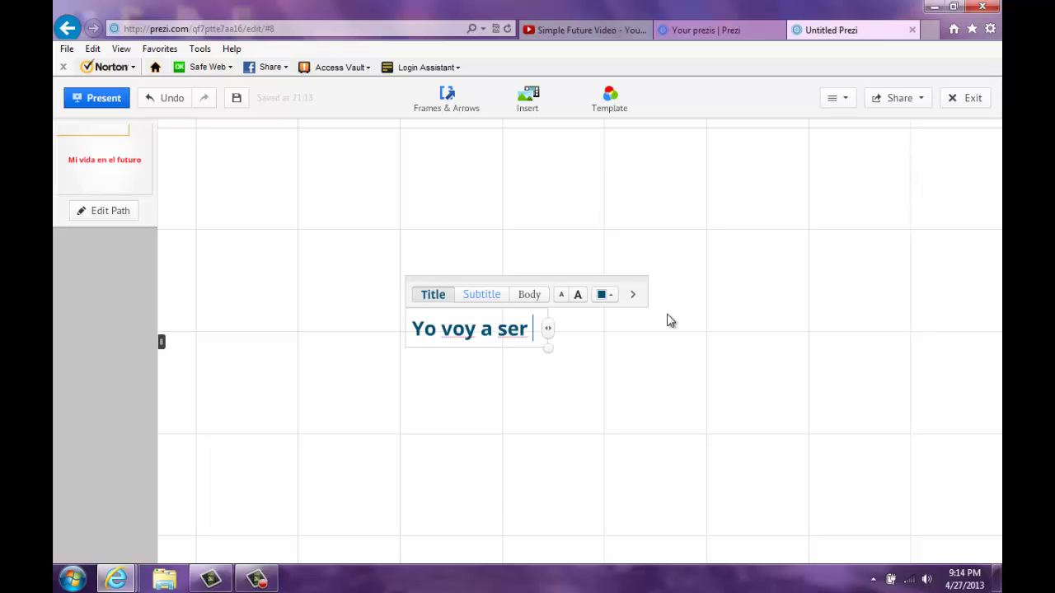
{"action": "type", "text": "p"}
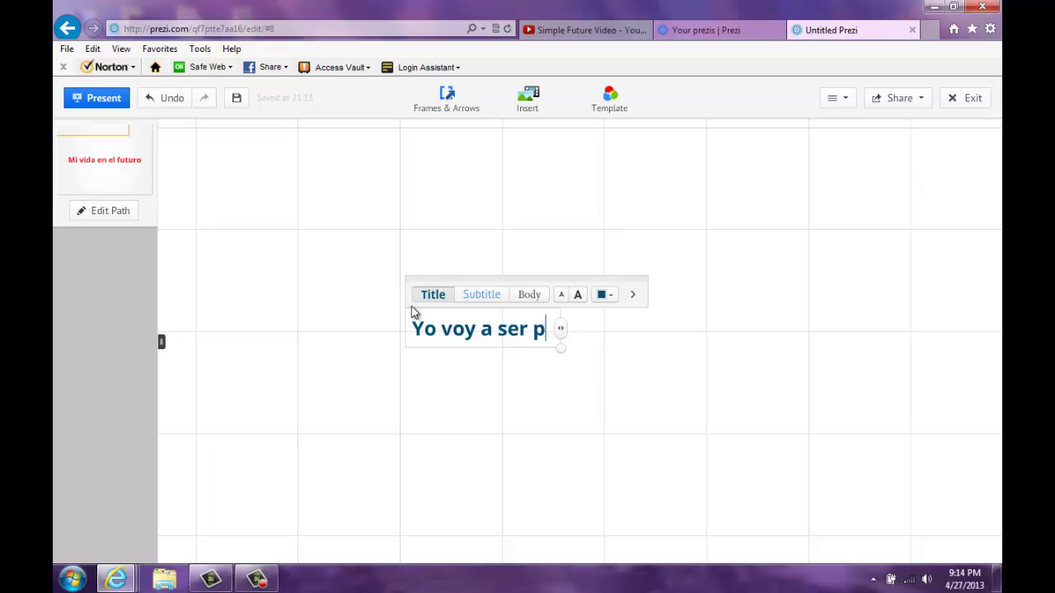
{"action": "type", "text": "rofesora."}
{"action": "left_click", "coordinate": [481, 298]}
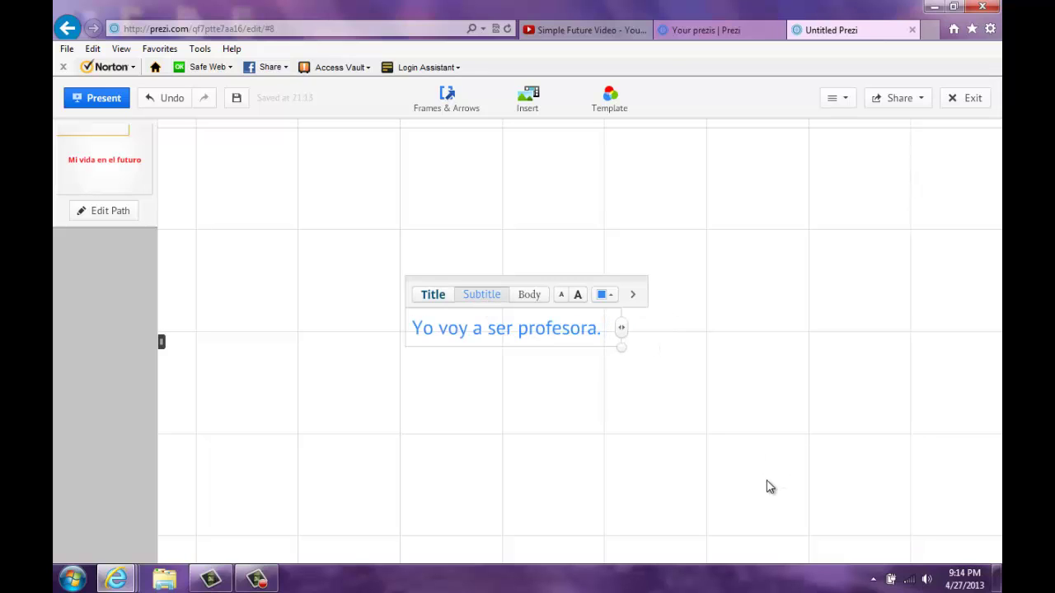
{"action": "left_click", "coordinate": [362, 337]}
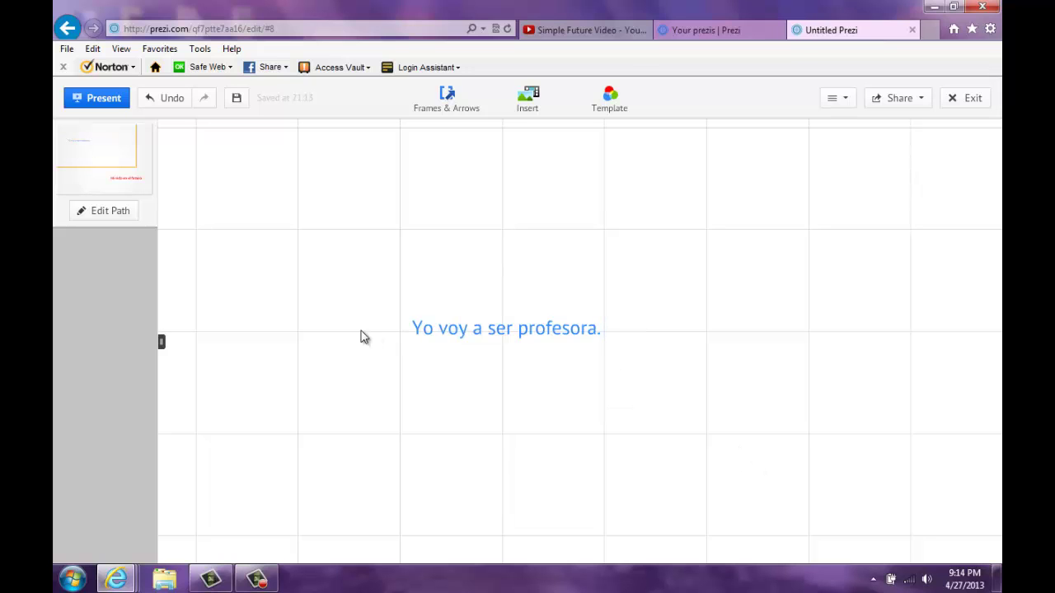
{"action": "left_click_drag", "start_coordinate": [350, 264], "coordinate": [370, 313]}
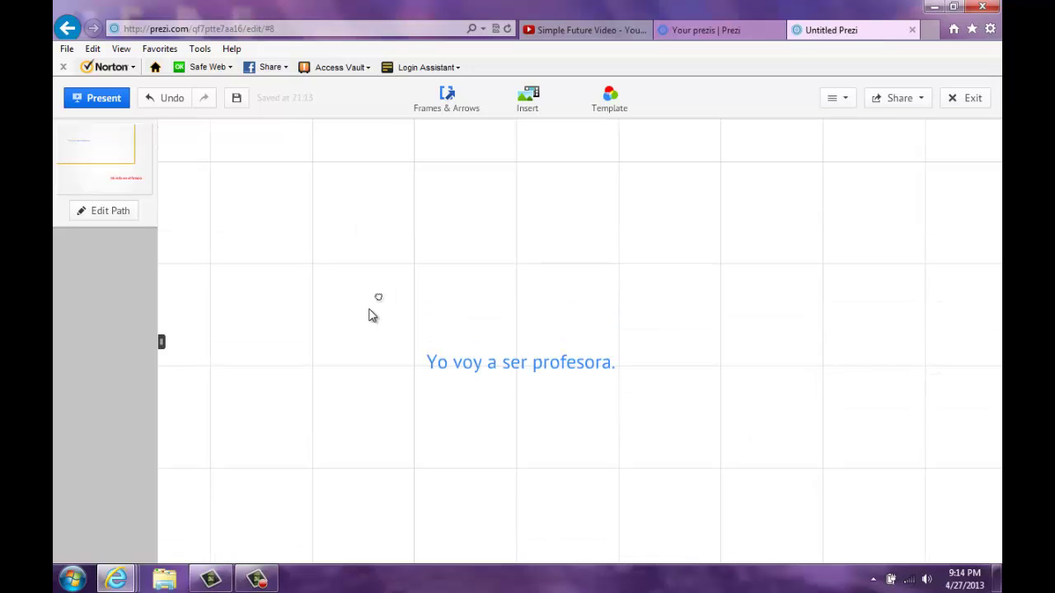
Step: Insert spanishteacher.jpg from the Desktop onto the canvas over the sentence
{"action": "left_click", "coordinate": [526, 105]}
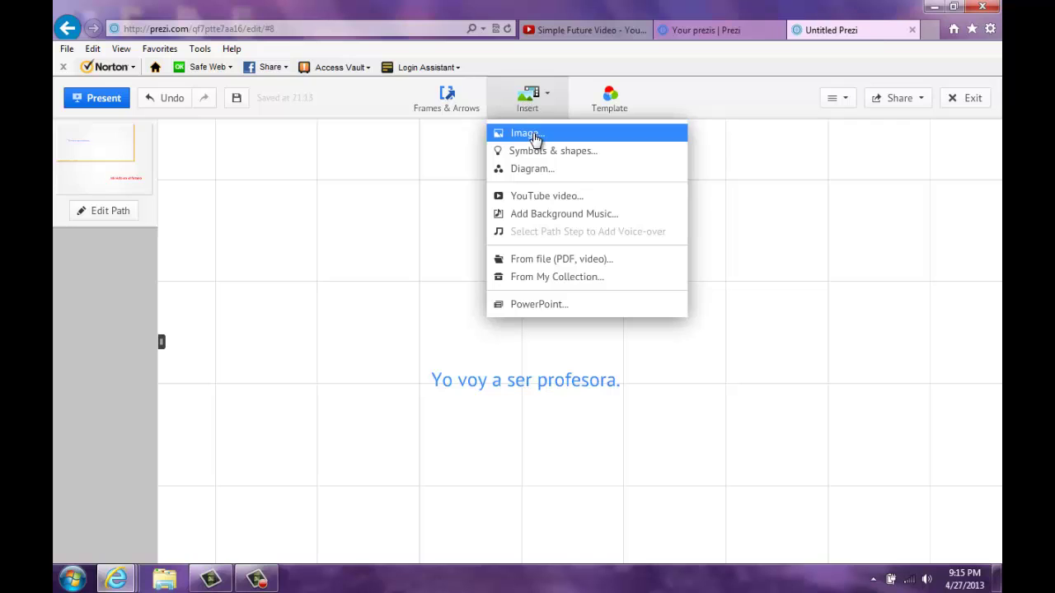
{"action": "left_click", "coordinate": [535, 137]}
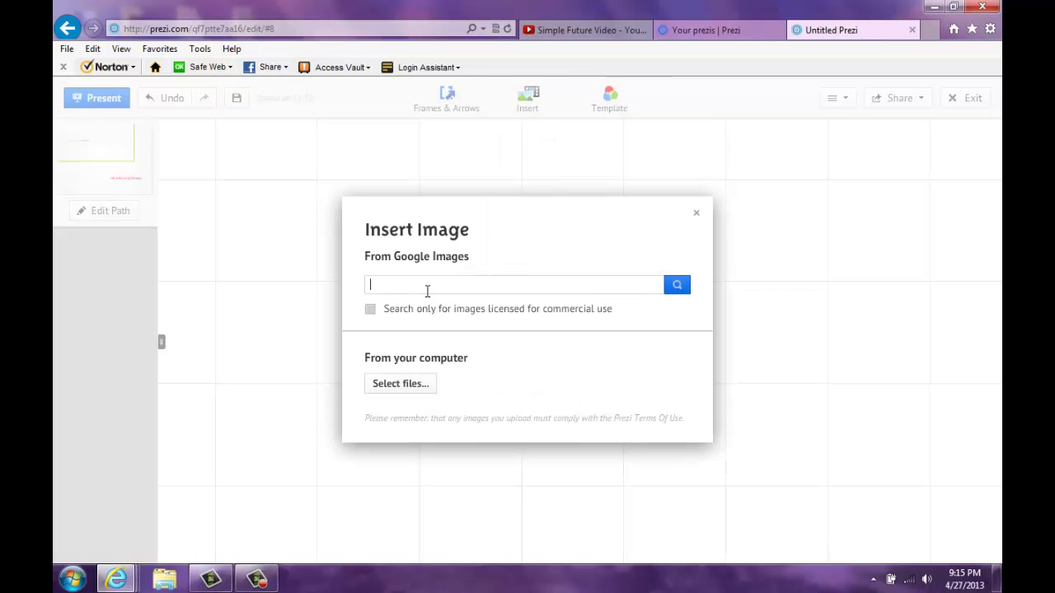
{"action": "left_click", "coordinate": [402, 384]}
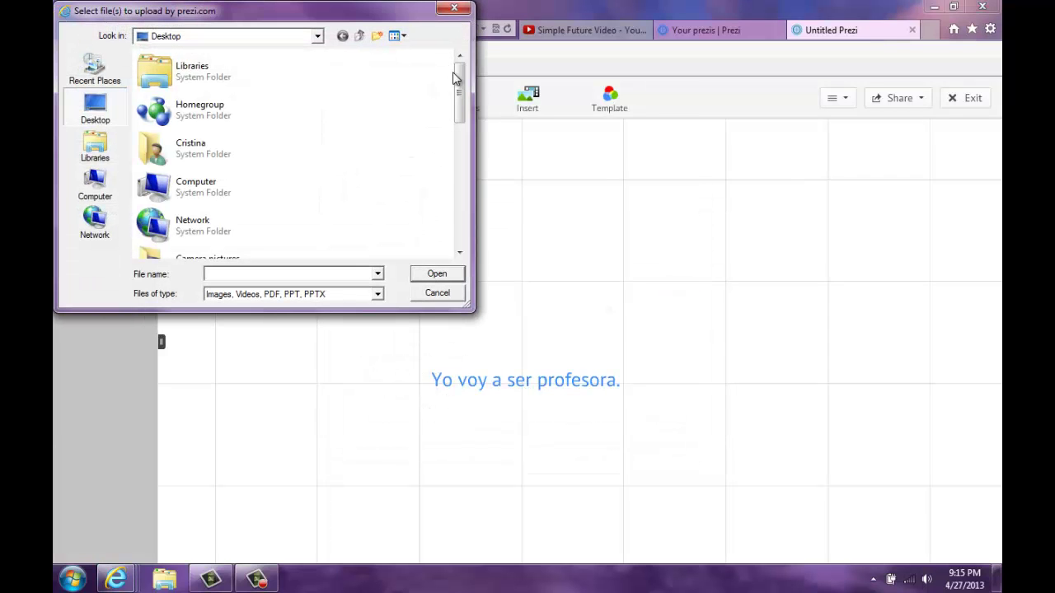
{"action": "left_click_drag", "start_coordinate": [454, 77], "coordinate": [460, 232]}
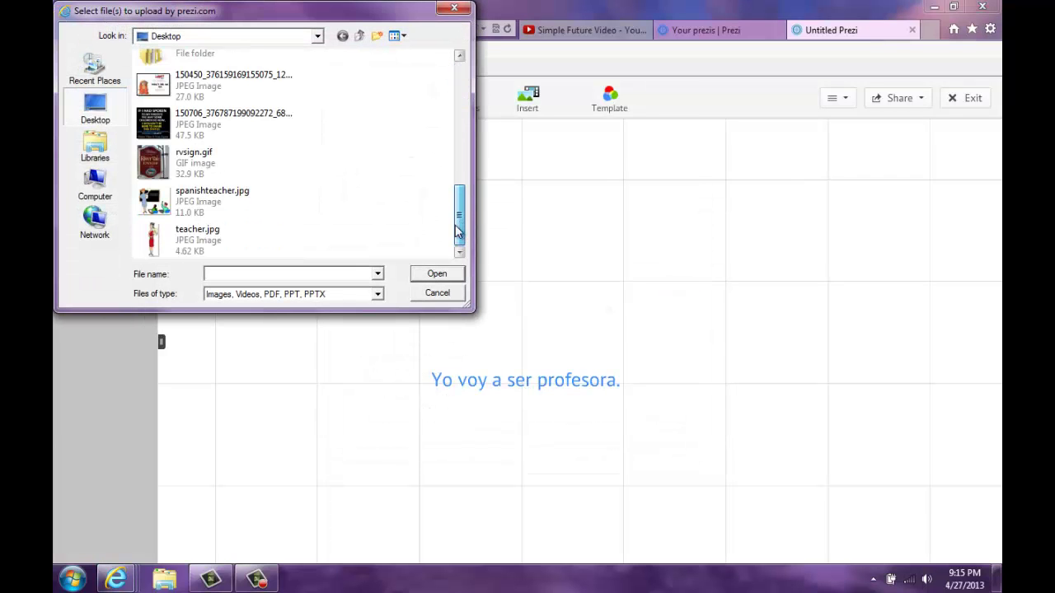
{"action": "left_click", "coordinate": [206, 213]}
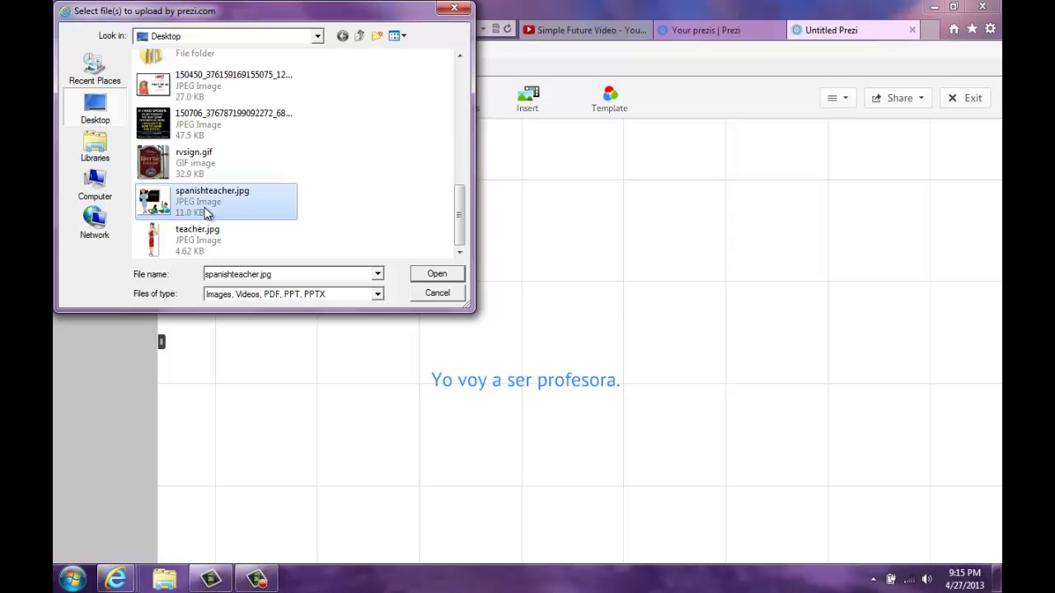
{"action": "left_click", "coordinate": [432, 274]}
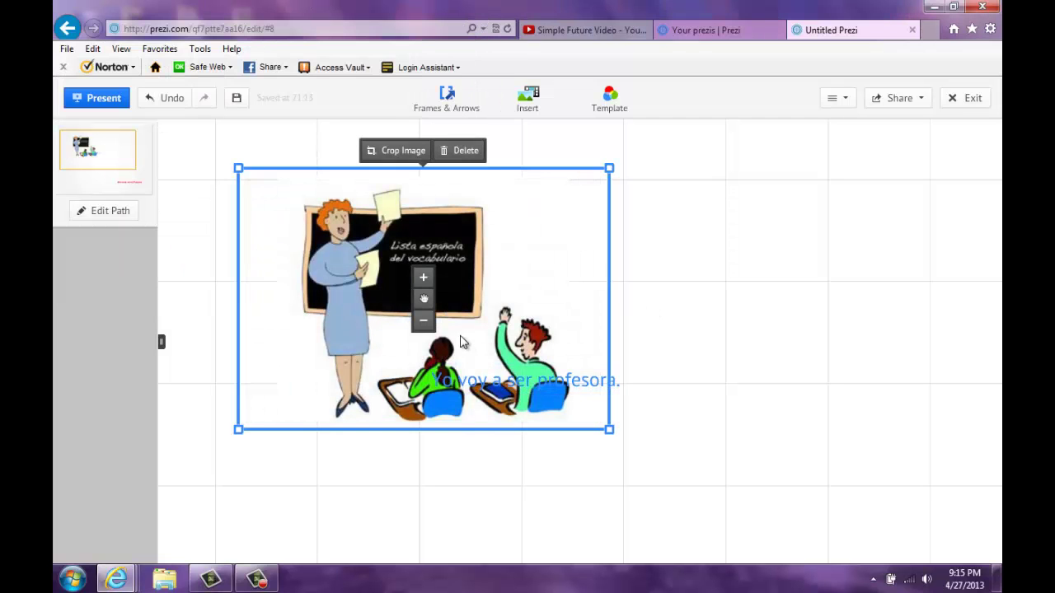
Step: Shrink the classroom picture and place it above the sentence, aligning the sentence beneath it
{"action": "left_click", "coordinate": [424, 322]}
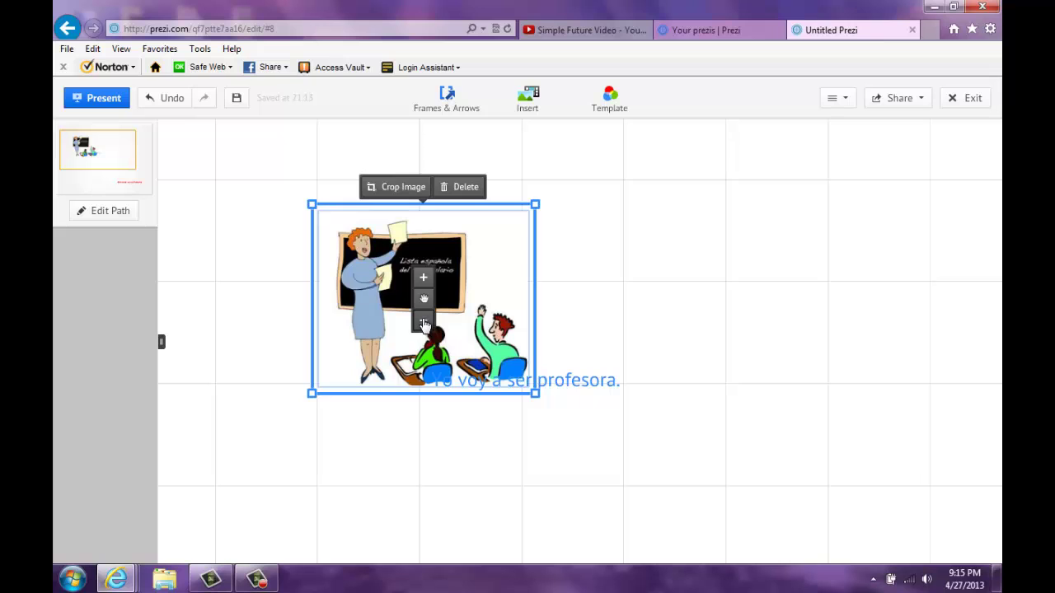
{"action": "left_click_drag", "start_coordinate": [424, 298], "coordinate": [514, 266]}
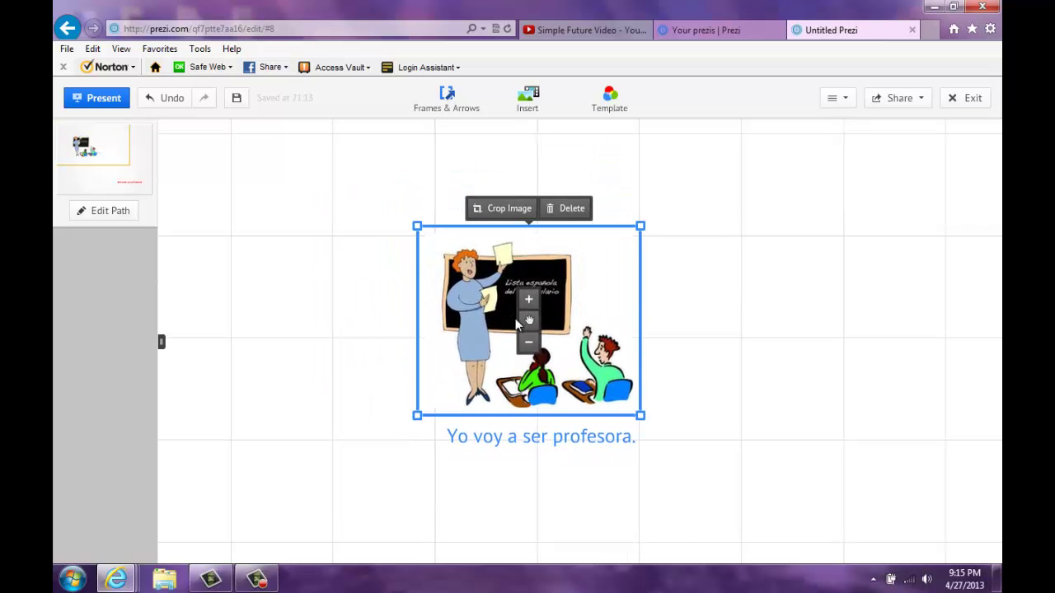
{"action": "left_click_drag", "start_coordinate": [516, 323], "coordinate": [532, 330]}
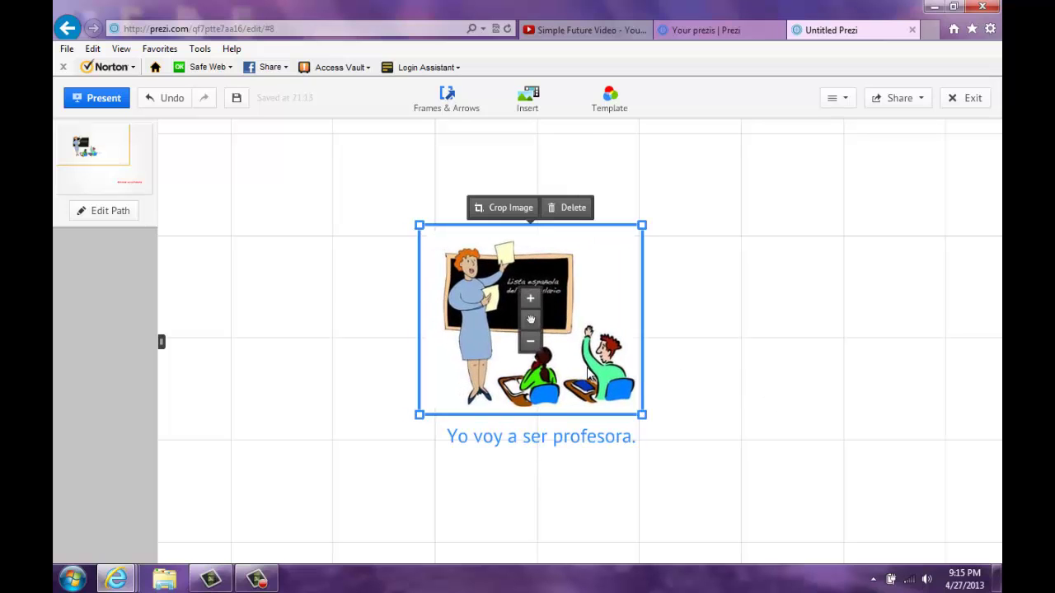
{"action": "left_click", "coordinate": [588, 375]}
{"action": "left_click", "coordinate": [542, 442]}
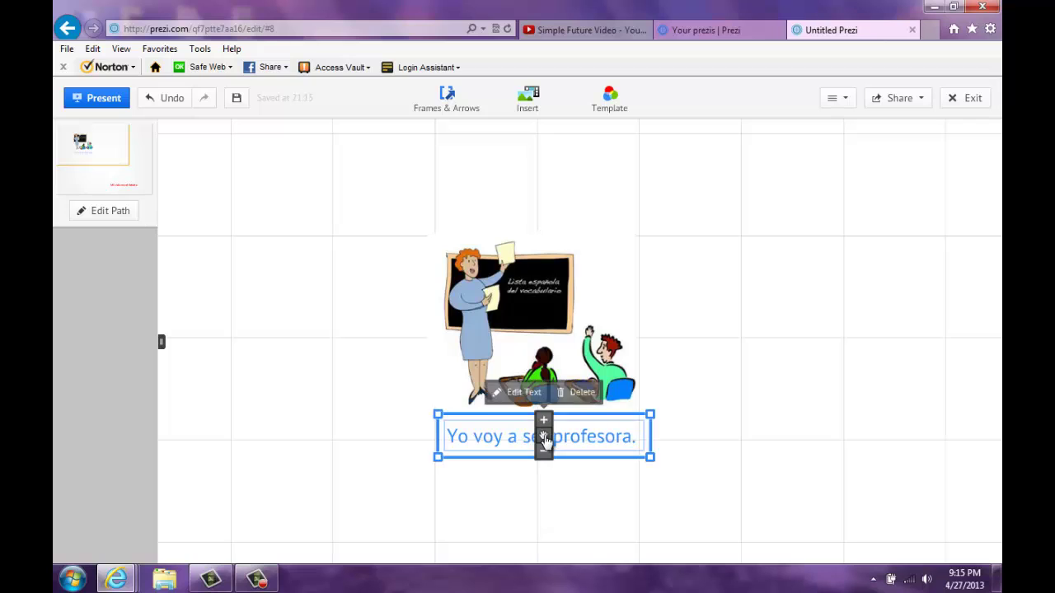
{"action": "left_click_drag", "start_coordinate": [544, 441], "coordinate": [535, 443]}
{"action": "left_click", "coordinate": [702, 375]}
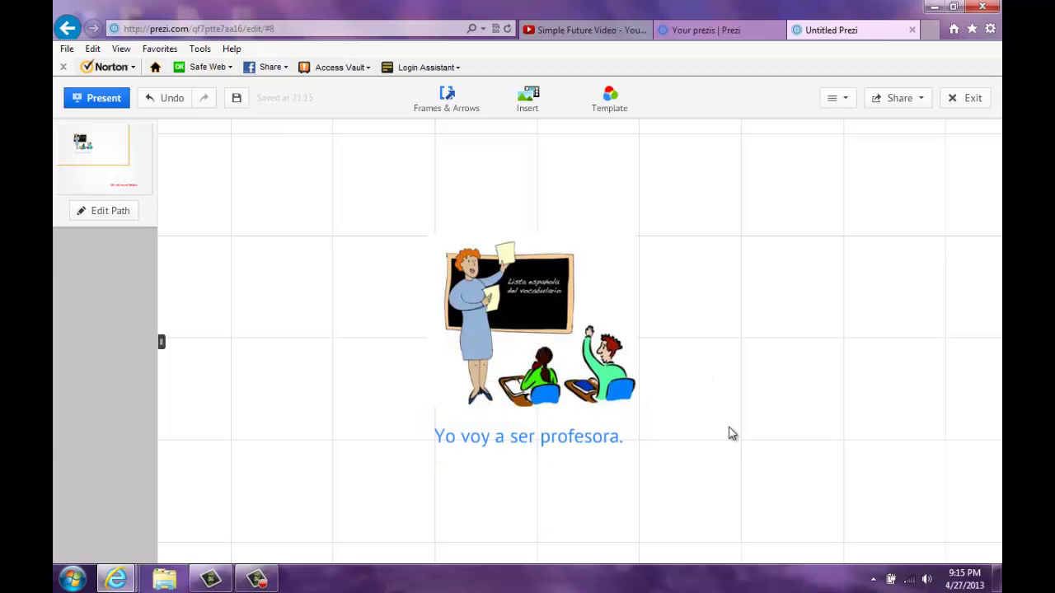
Step: Try tilting the classroom picture clockwise, then pan to a blank area of canvas
{"action": "left_click", "coordinate": [627, 272]}
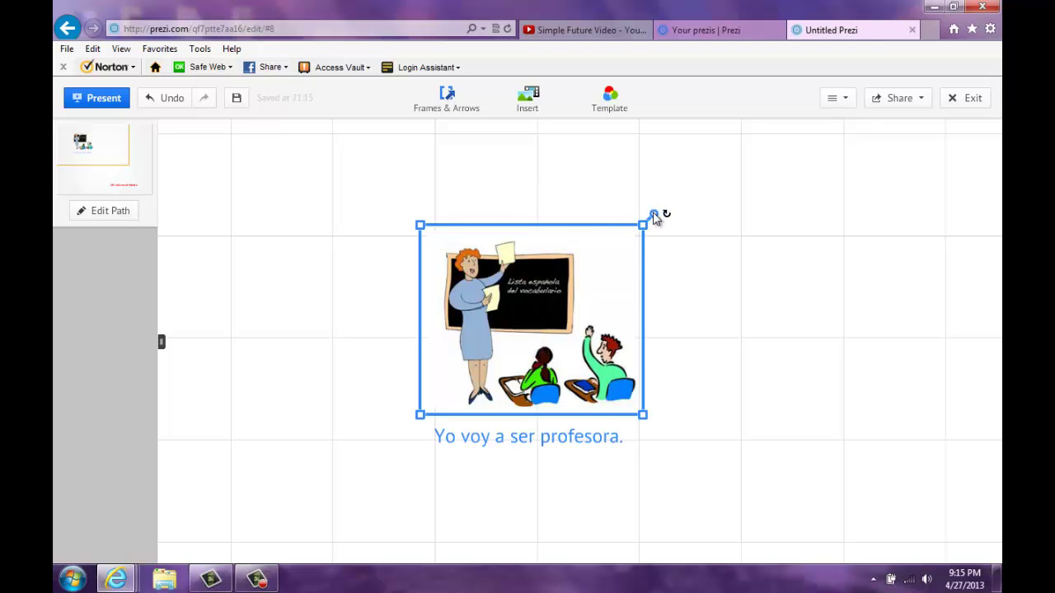
{"action": "left_click_drag", "start_coordinate": [654, 218], "coordinate": [612, 322]}
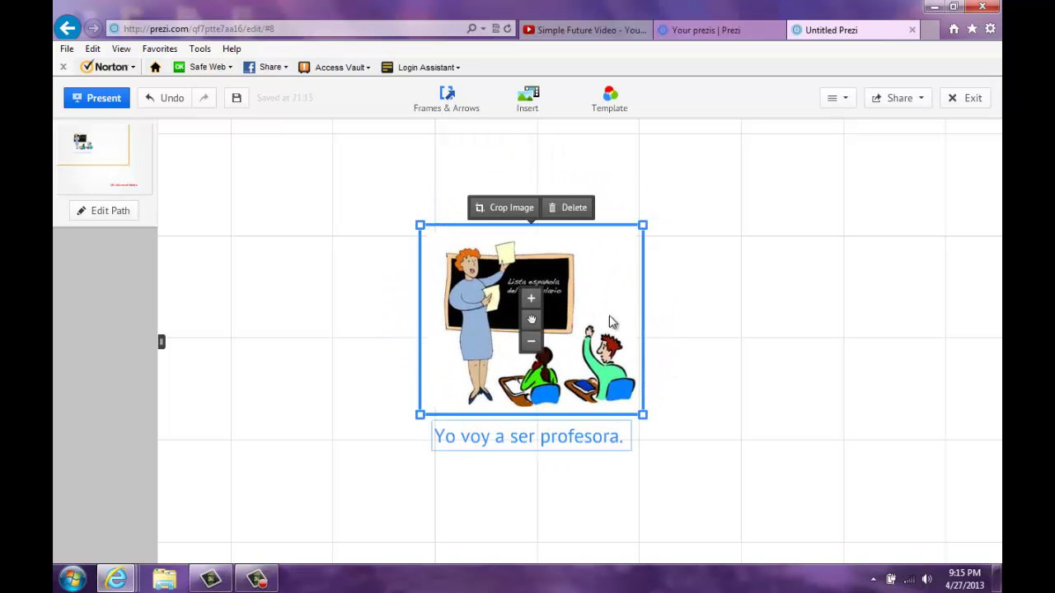
{"action": "left_click_drag", "start_coordinate": [722, 440], "coordinate": [599, 299]}
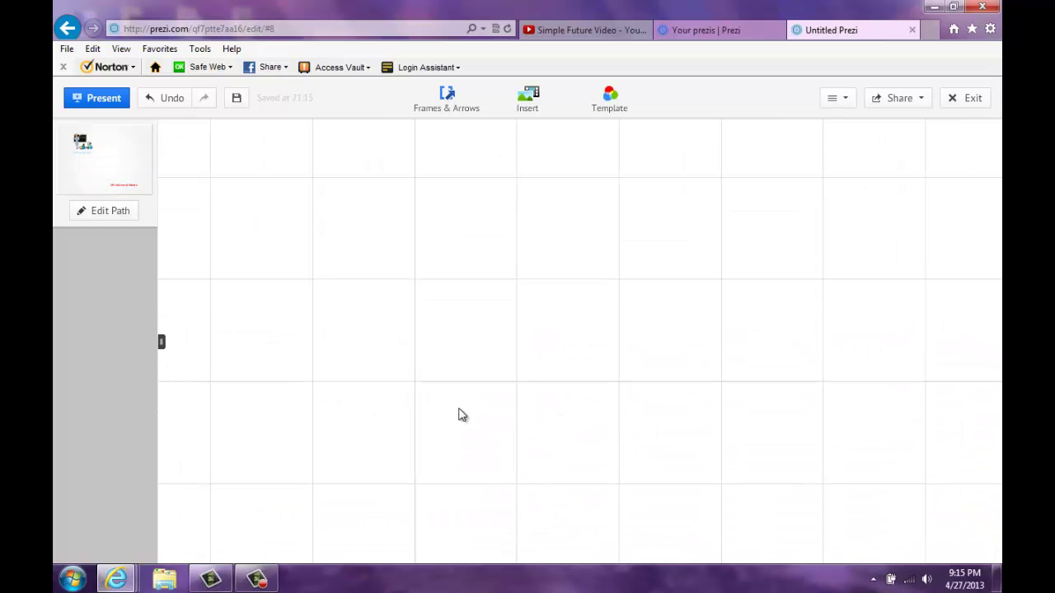
Step: Write 'Yo voy a vivir en River Vale.' as a third text box, then bring up the Insert menu
{"action": "double_click", "coordinate": [465, 379]}
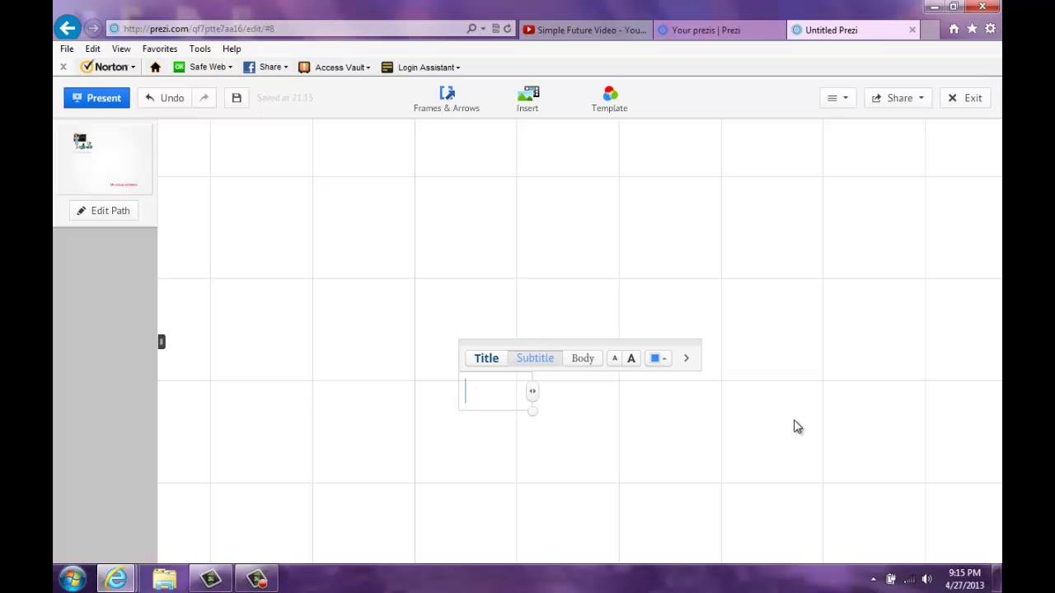
{"action": "type", "text": "Yo voy a"}
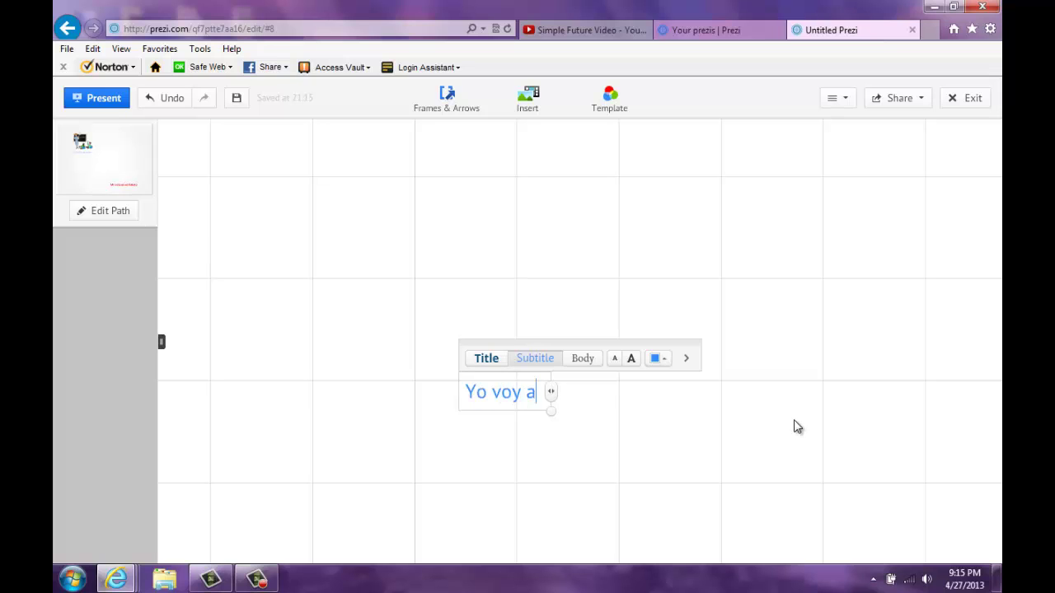
{"action": "type", "text": " vivir en River Vale."}
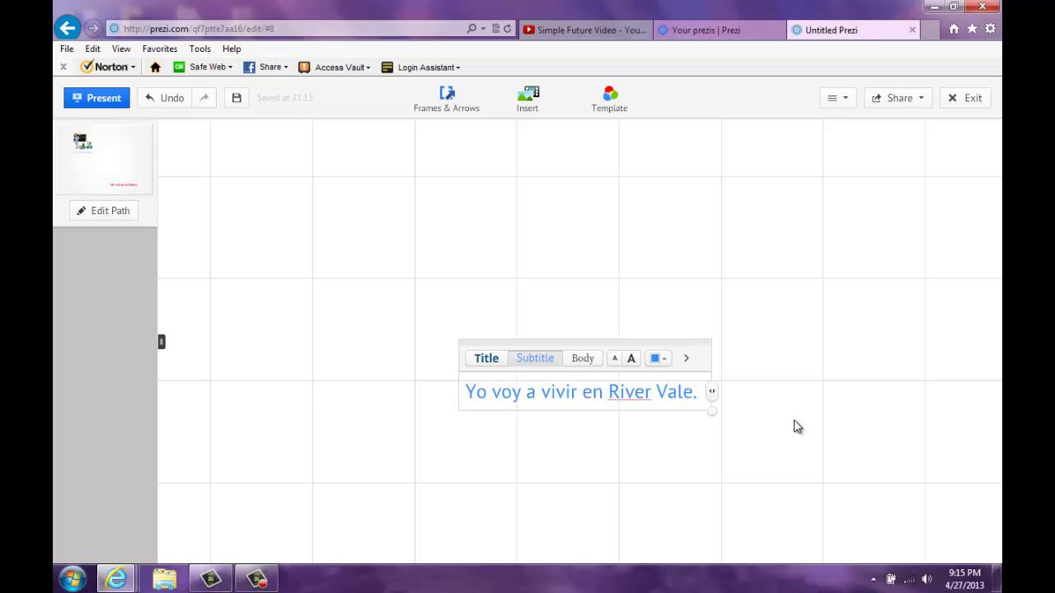
{"action": "left_click", "coordinate": [807, 426]}
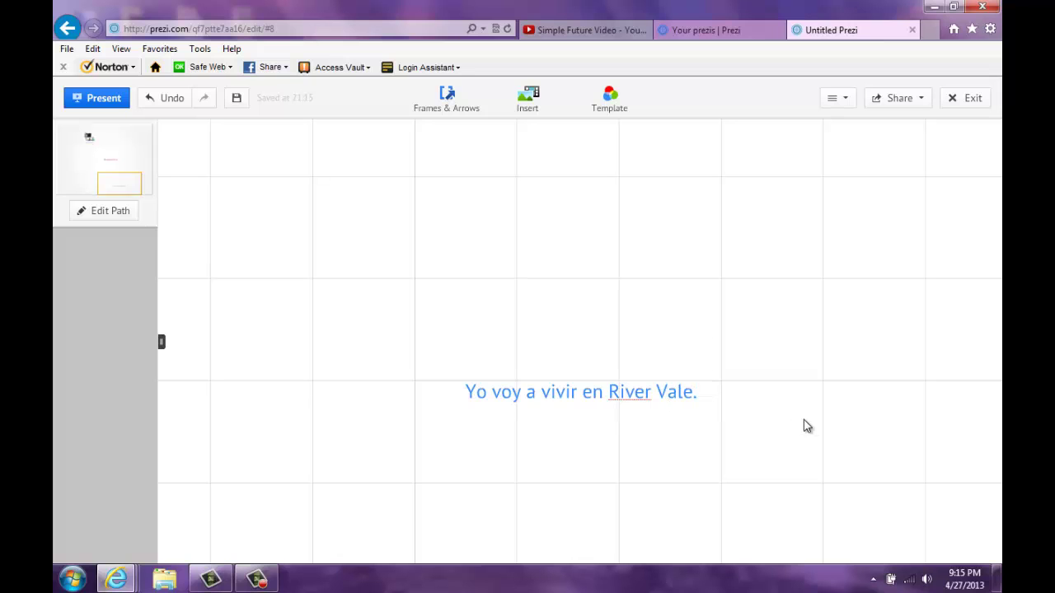
{"action": "left_click", "coordinate": [528, 111]}
Step: Insert the image file rvsign.gif onto the canvas
{"action": "left_click", "coordinate": [528, 134]}
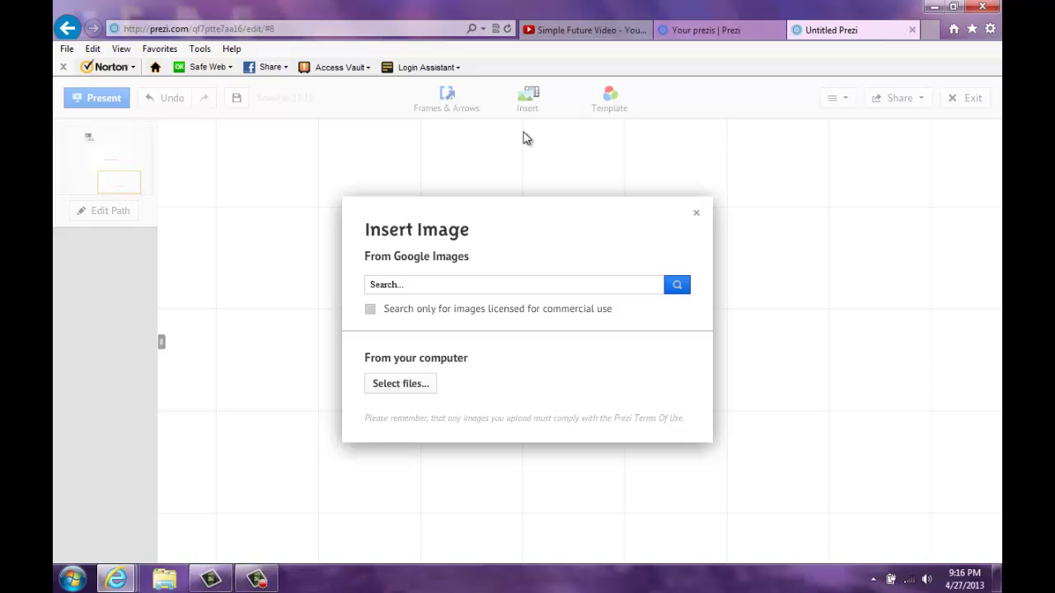
{"action": "left_click", "coordinate": [387, 386]}
{"action": "left_click_drag", "start_coordinate": [458, 127], "coordinate": [460, 250]}
{"action": "left_click", "coordinate": [216, 173]}
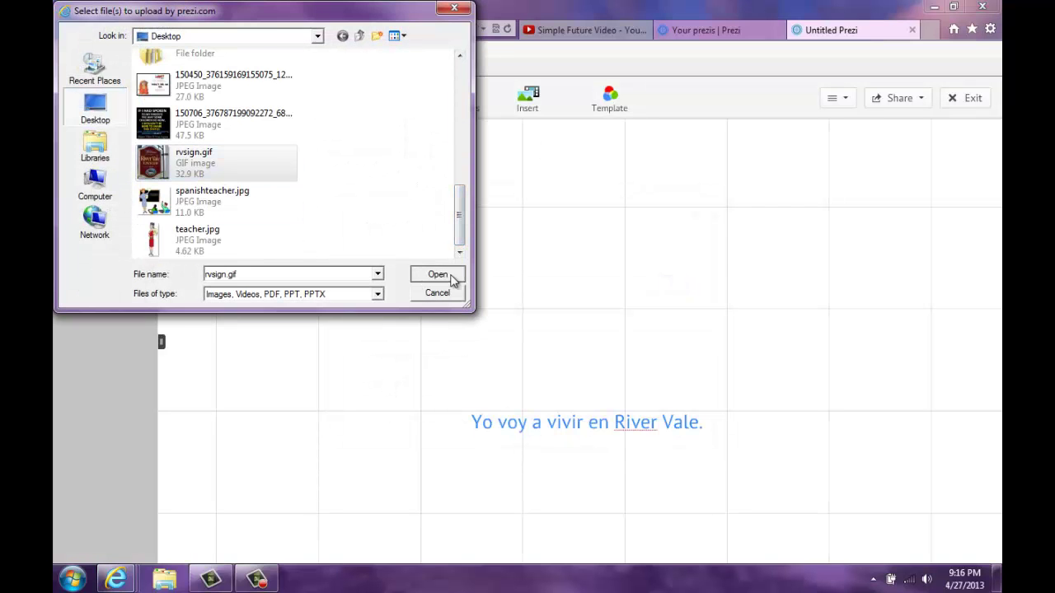
{"action": "left_click", "coordinate": [449, 275]}
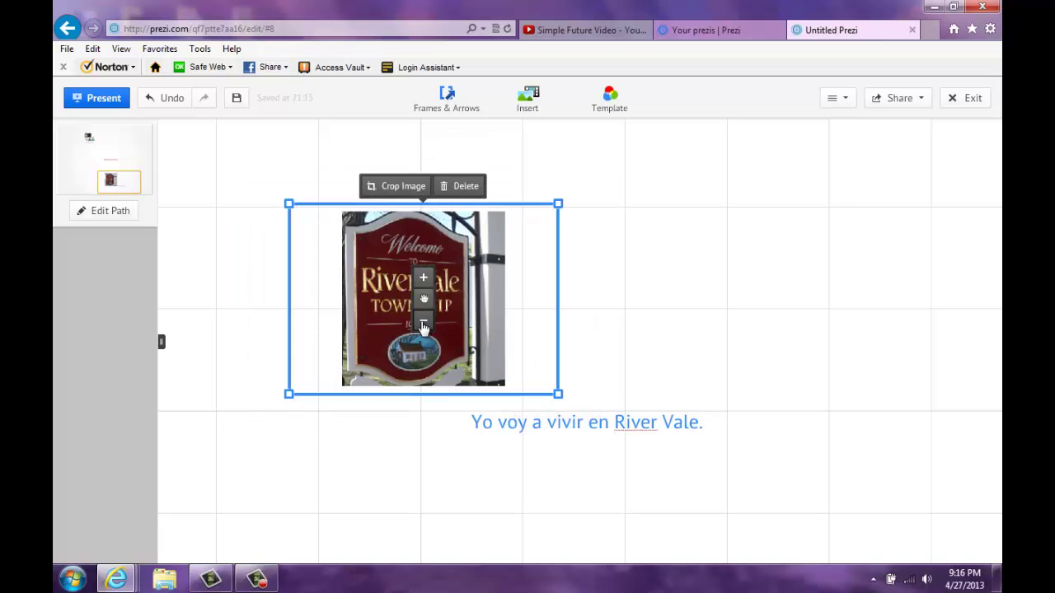
Step: Move the sign picture above the sentence, enlarge it and rotate it sideways
{"action": "left_click_drag", "start_coordinate": [434, 304], "coordinate": [572, 308]}
{"action": "left_click", "coordinate": [546, 285]}
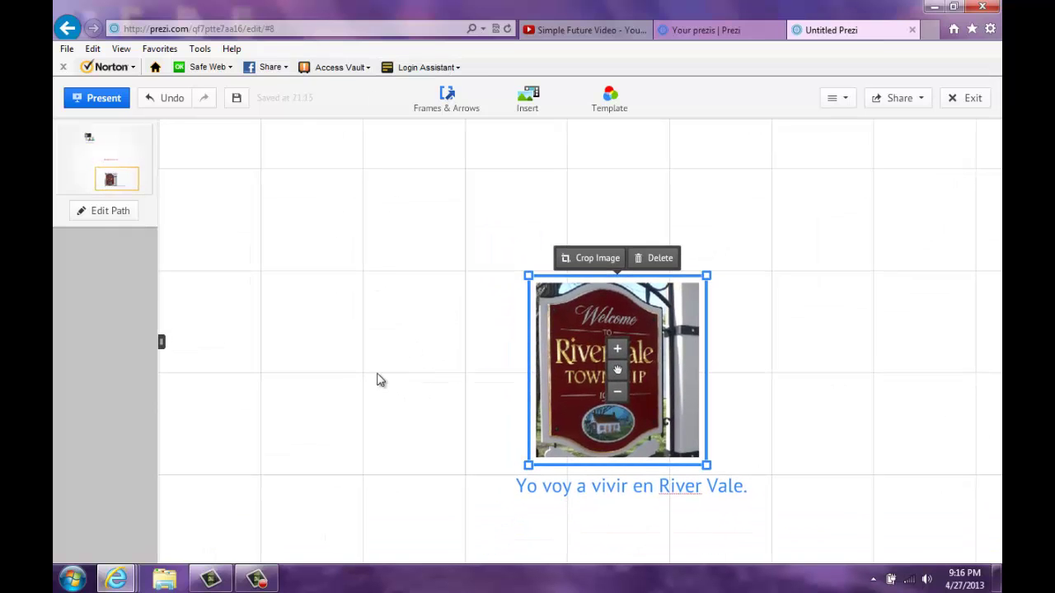
{"action": "left_click_drag", "start_coordinate": [724, 267], "coordinate": [741, 487]}
{"action": "left_click", "coordinate": [650, 492]}
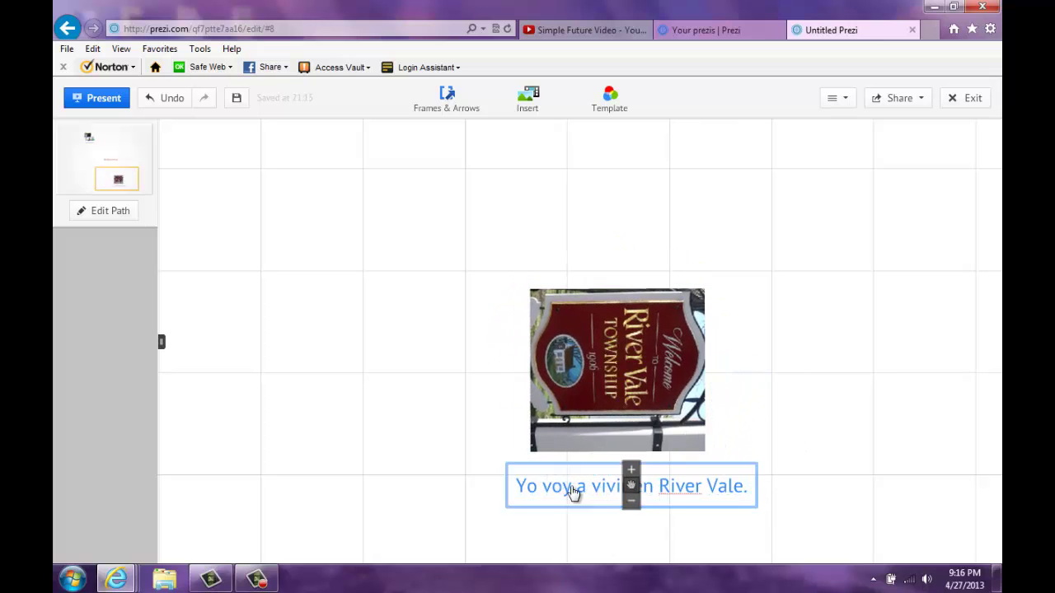
Step: Rotate 'Yo voy a vivir en River Vale.' vertical and place it just left of the sign
{"action": "left_click_drag", "start_coordinate": [629, 474], "coordinate": [390, 427]}
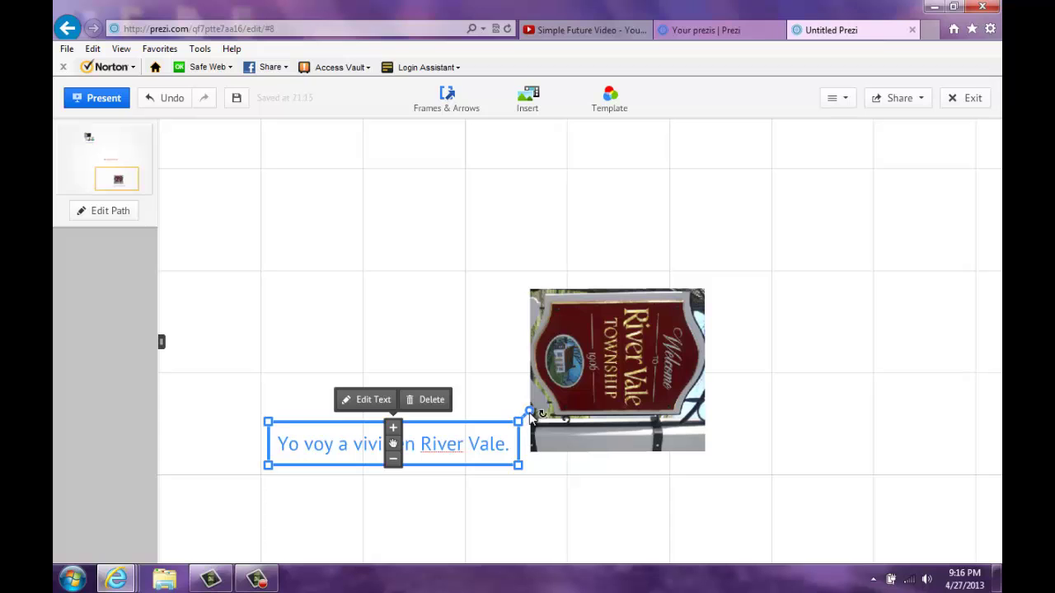
{"action": "left_click_drag", "start_coordinate": [520, 417], "coordinate": [417, 506]}
{"action": "left_click_drag", "start_coordinate": [395, 449], "coordinate": [481, 387]}
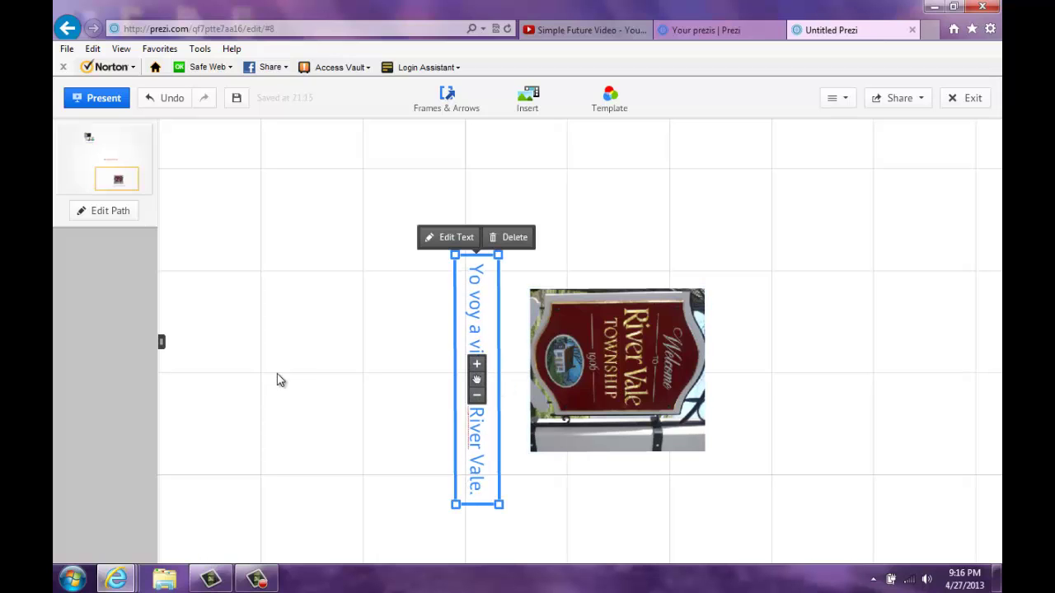
{"action": "left_click_drag", "start_coordinate": [480, 385], "coordinate": [484, 385]}
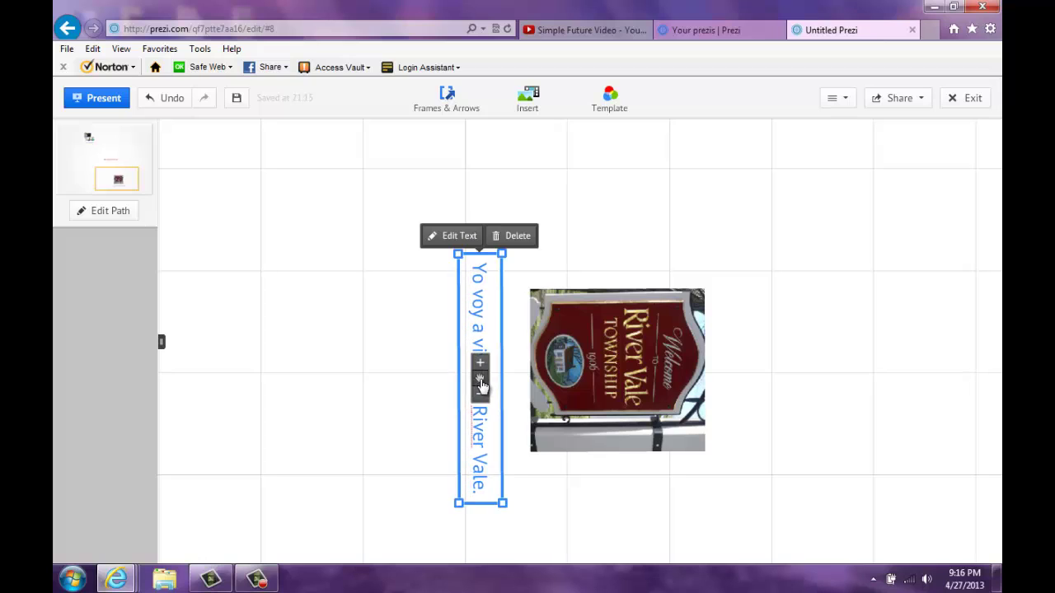
{"action": "left_click", "coordinate": [280, 376]}
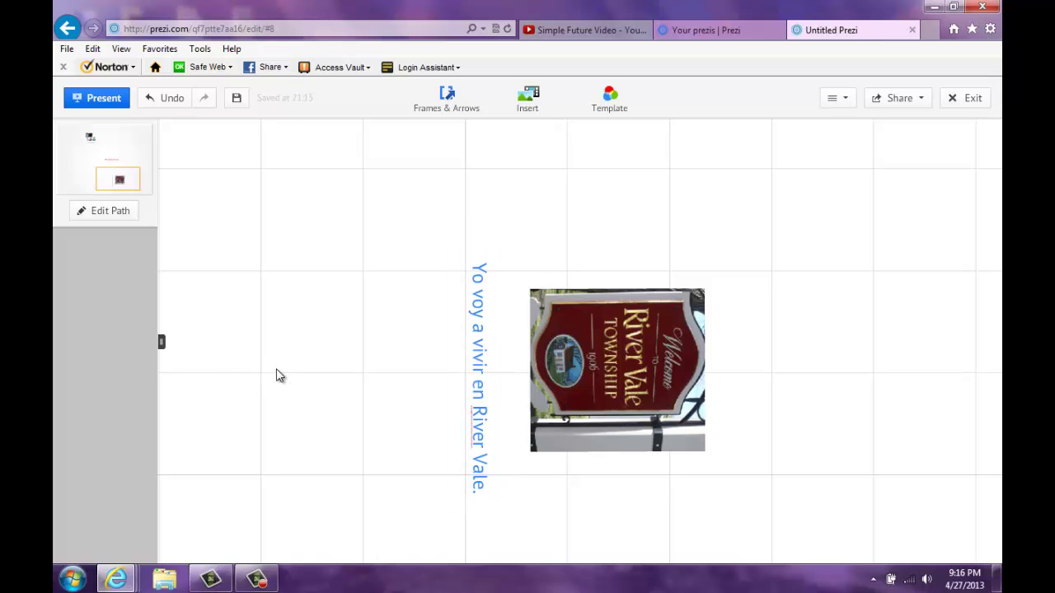
{"action": "left_click", "coordinate": [491, 387]}
{"action": "left_click_drag", "start_coordinate": [480, 372], "coordinate": [492, 364]}
{"action": "left_click", "coordinate": [369, 285]}
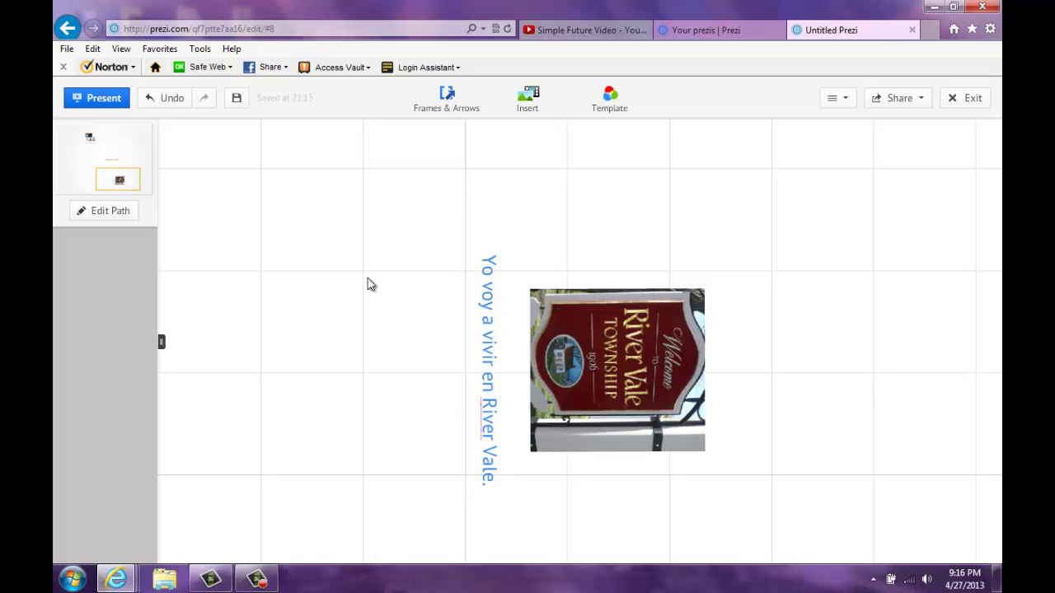
{"action": "left_click_drag", "start_coordinate": [340, 212], "coordinate": [347, 218]}
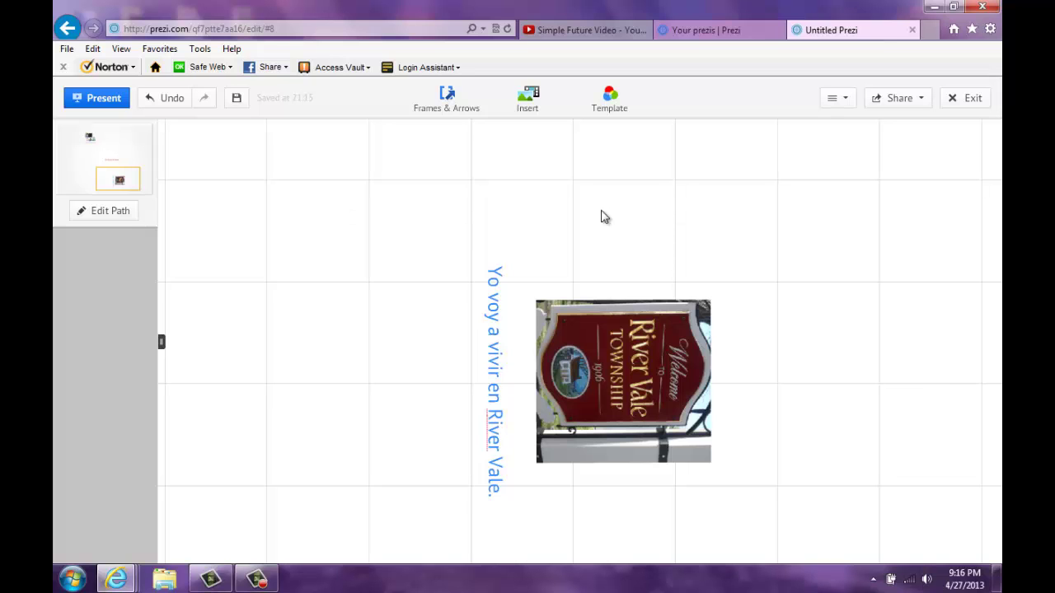
Step: Zoom out, dismiss the stray empty text box, and pan to show the title and both pictures
{"action": "scroll", "coordinate": [603, 217], "scroll_direction": "down", "scroll_amount": 4}
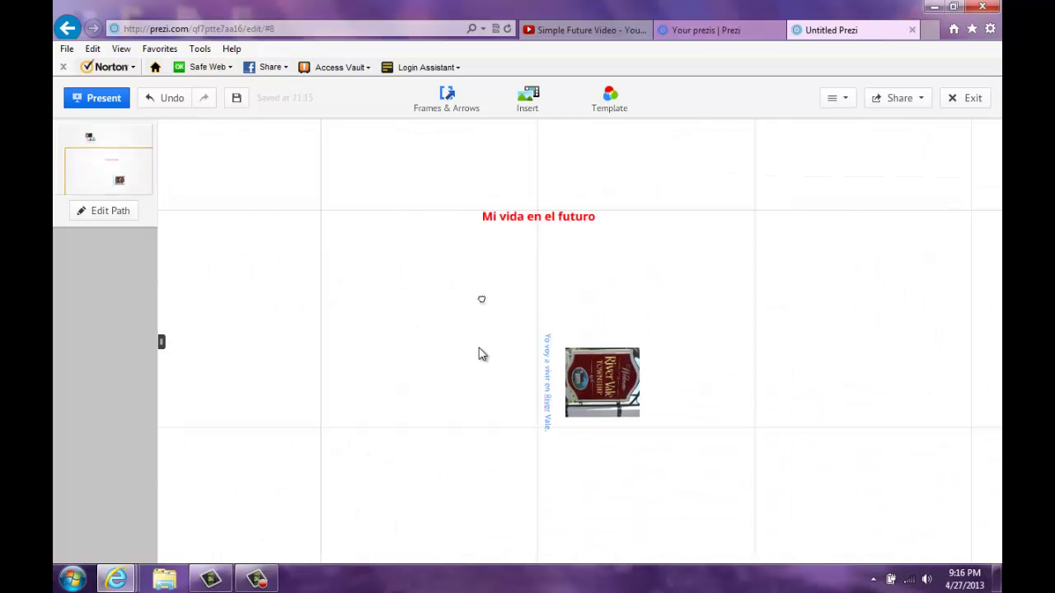
{"action": "left_click", "coordinate": [923, 200]}
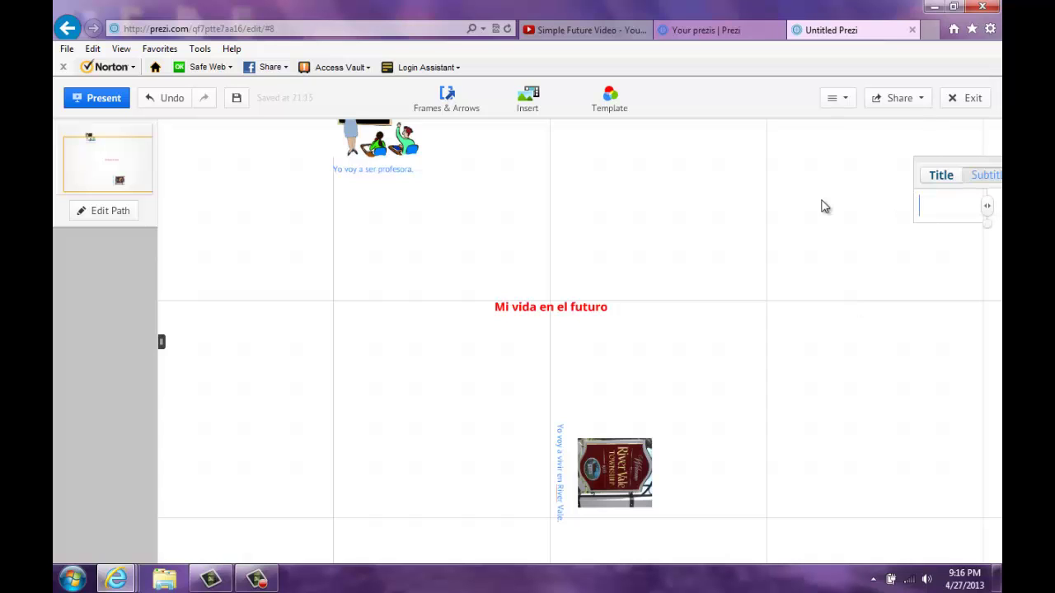
{"action": "left_click", "coordinate": [307, 384]}
{"action": "left_click", "coordinate": [236, 263]}
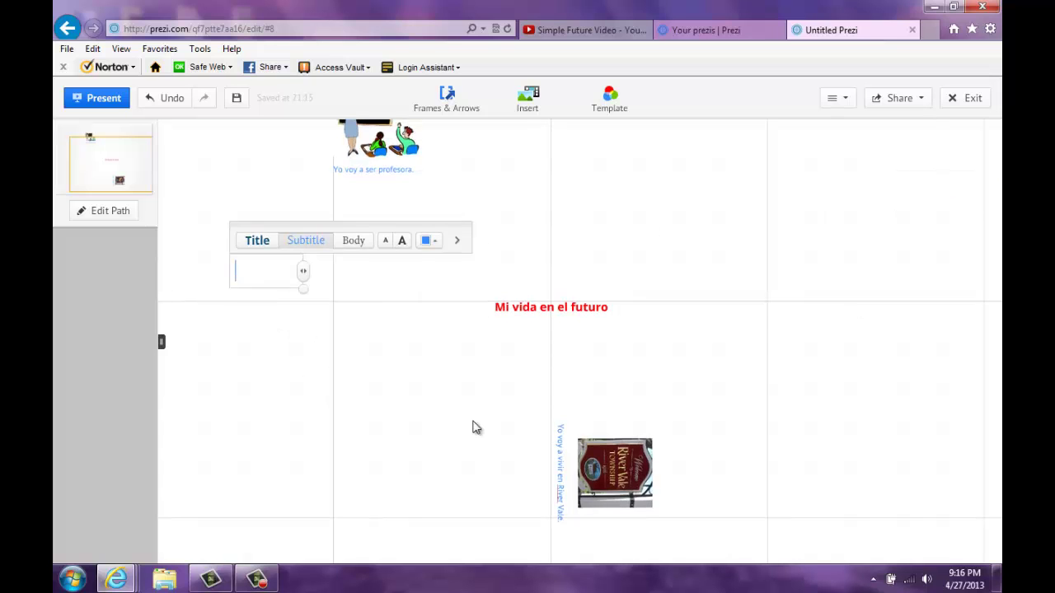
{"action": "left_click_drag", "start_coordinate": [734, 384], "coordinate": [725, 239]}
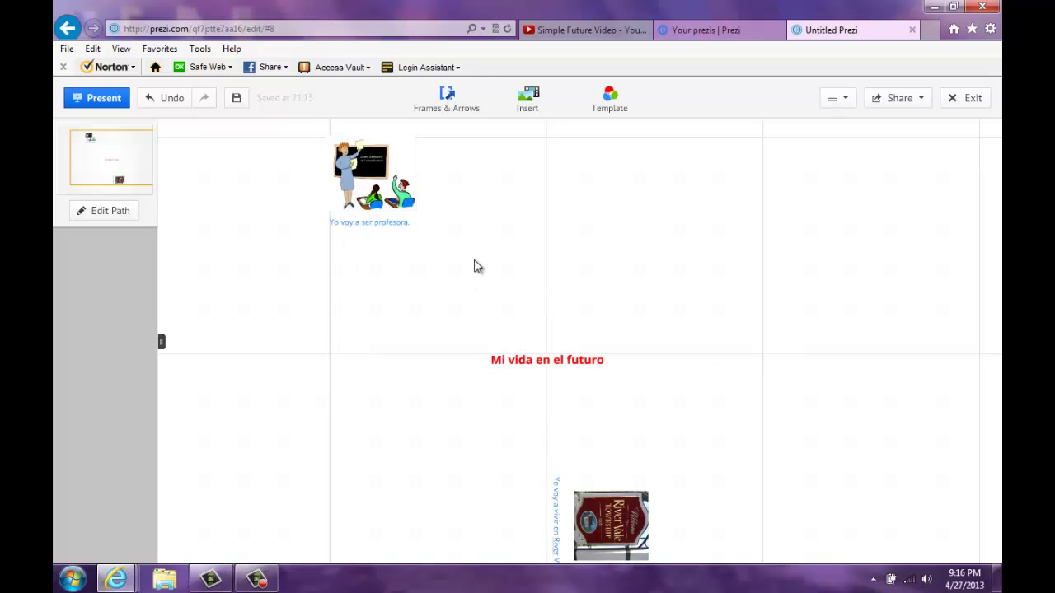
{"action": "left_click", "coordinate": [449, 100]}
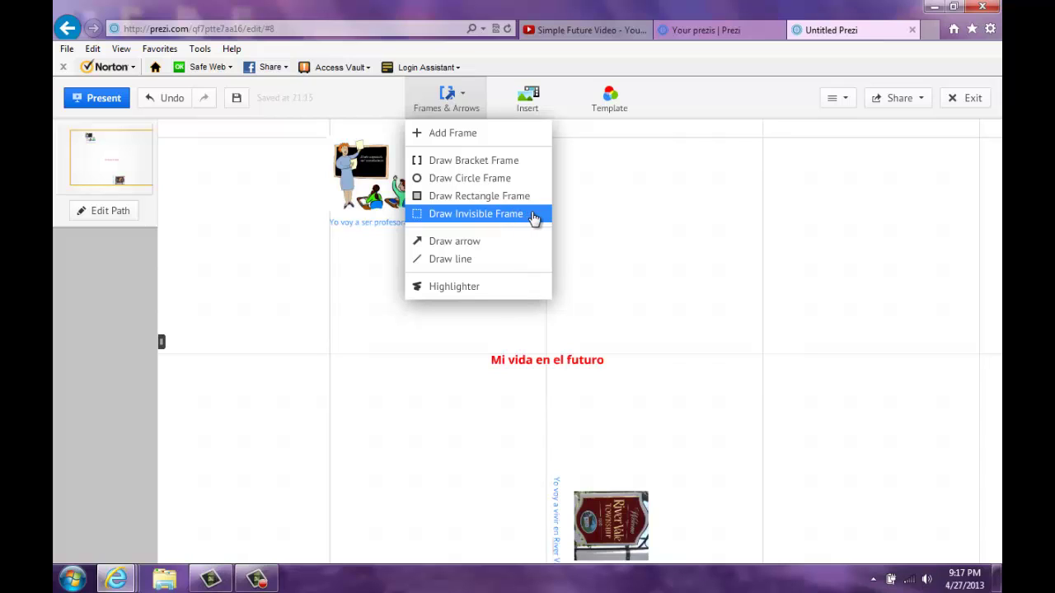
Step: Draw an invisible frame around the title 'Mi vida en el futuro'
{"action": "left_click", "coordinate": [534, 215]}
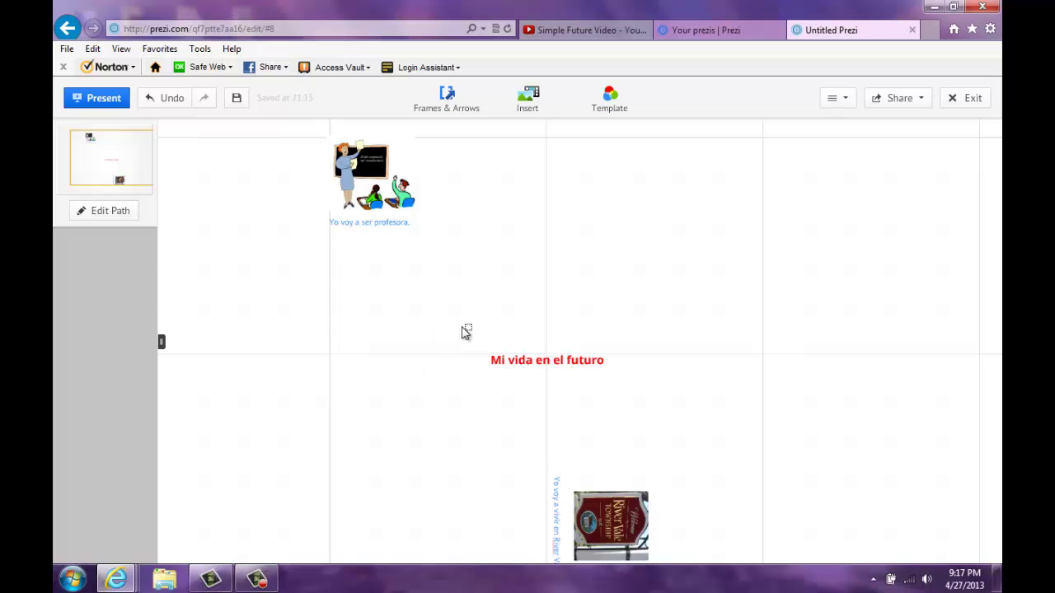
{"action": "mouse_move", "coordinate": [476, 357]}
{"action": "left_mouse_down"}
{"action": "mouse_move", "coordinate": [582, 391]}
{"action": "mouse_move", "coordinate": [624, 388]}
{"action": "left_mouse_up"}
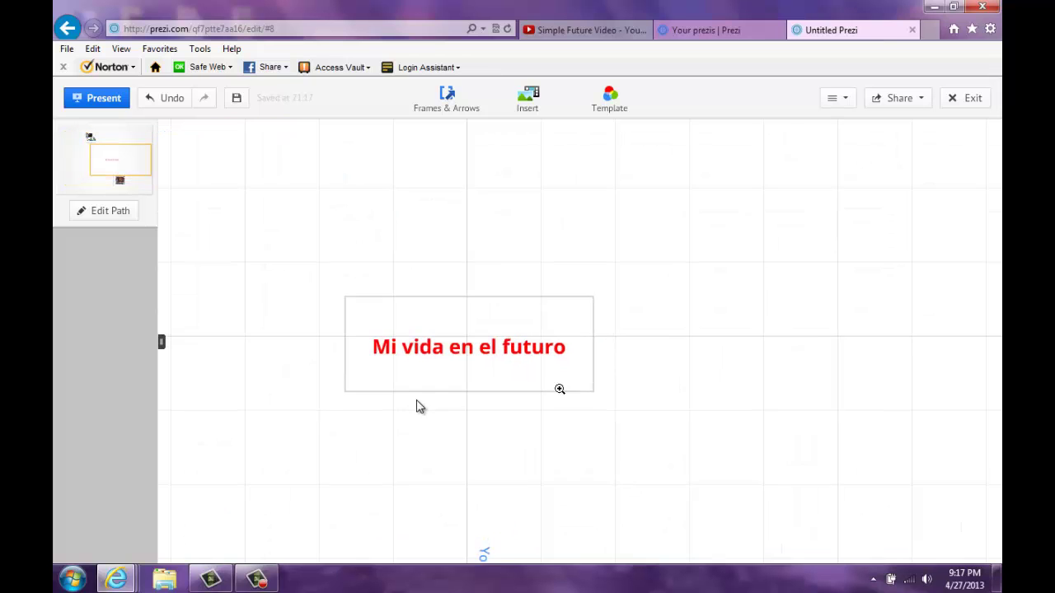
{"action": "scroll", "coordinate": [440, 419], "scroll_direction": "down", "scroll_amount": 5}
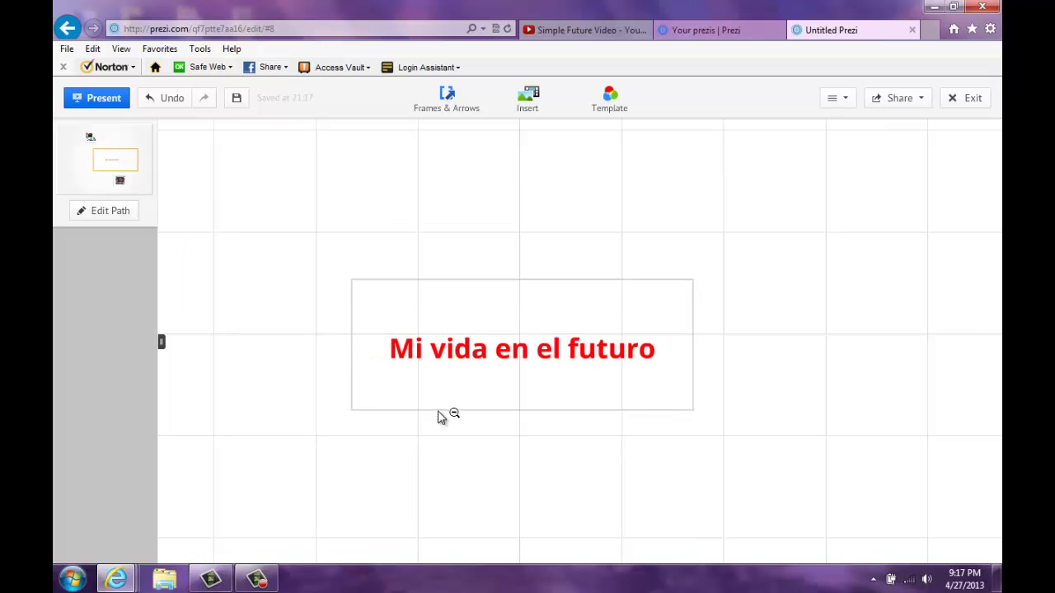
{"action": "scroll", "coordinate": [438, 427], "scroll_direction": "down", "scroll_amount": 2}
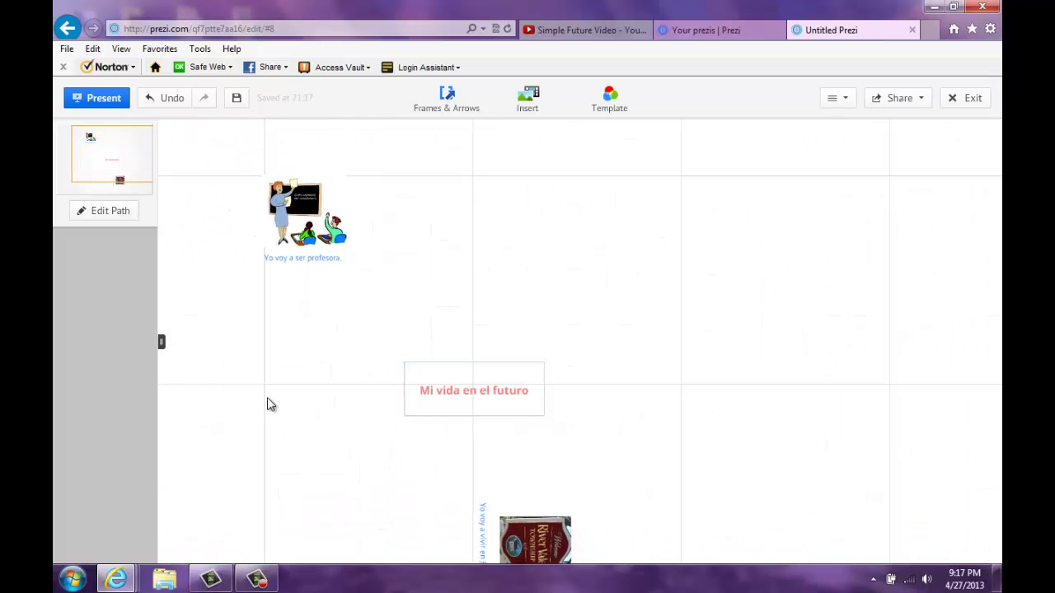
{"action": "scroll", "coordinate": [368, 405], "scroll_direction": "up", "scroll_amount": 5}
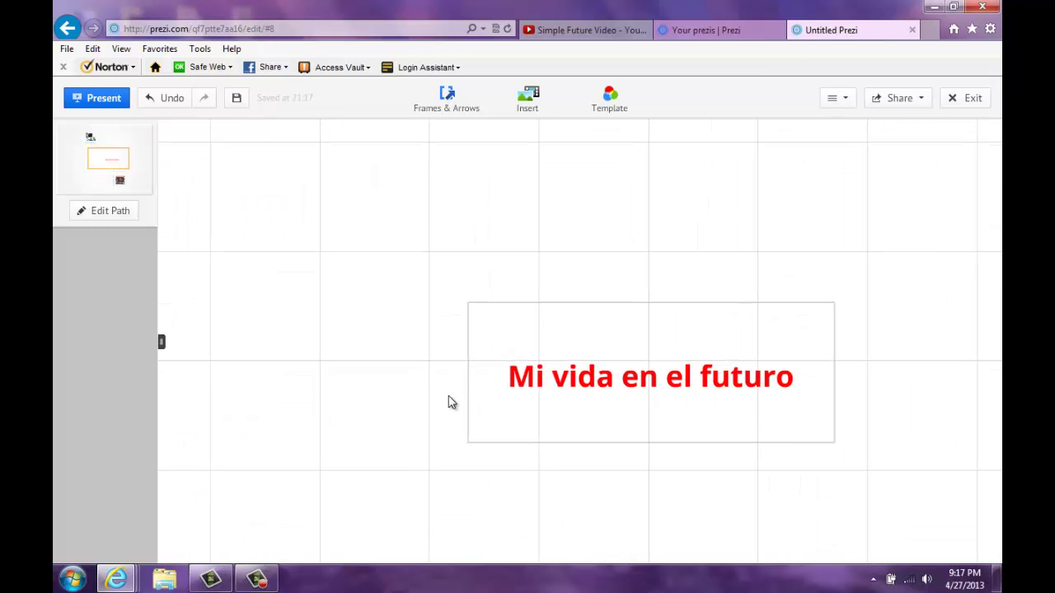
{"action": "left_click_drag", "start_coordinate": [393, 396], "coordinate": [375, 394]}
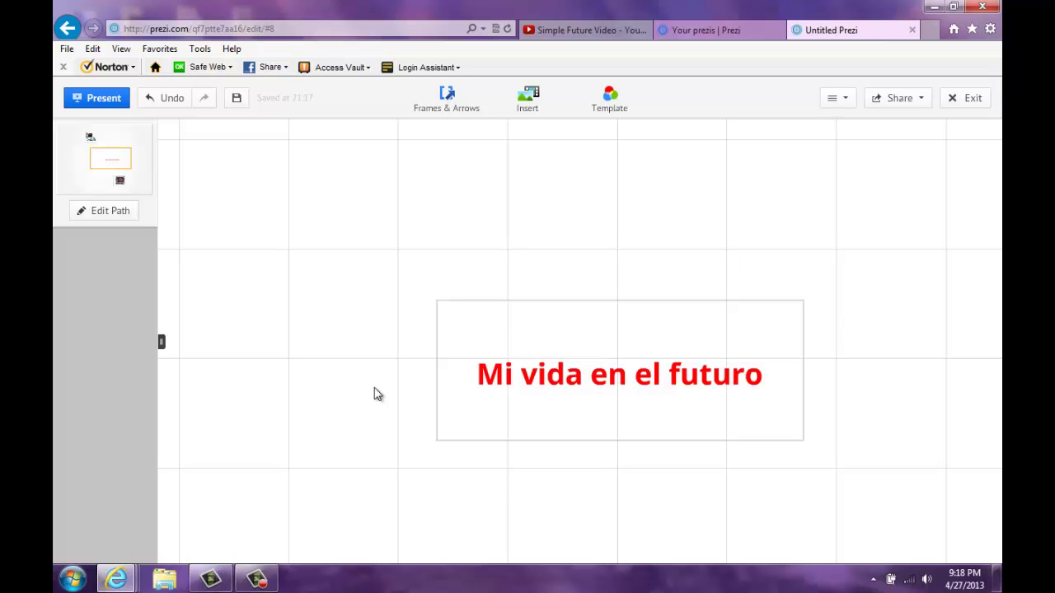
{"action": "scroll", "coordinate": [374, 392], "scroll_direction": "up", "scroll_amount": 3}
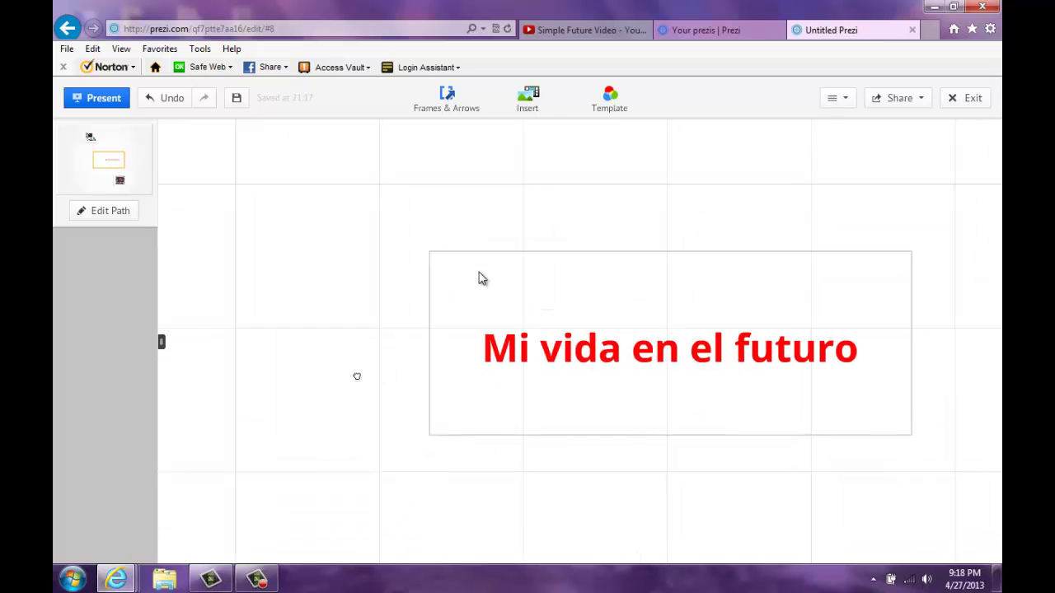
Step: Shrink the title frame closer around the text, then centre the teacher picture
{"action": "left_click", "coordinate": [470, 253]}
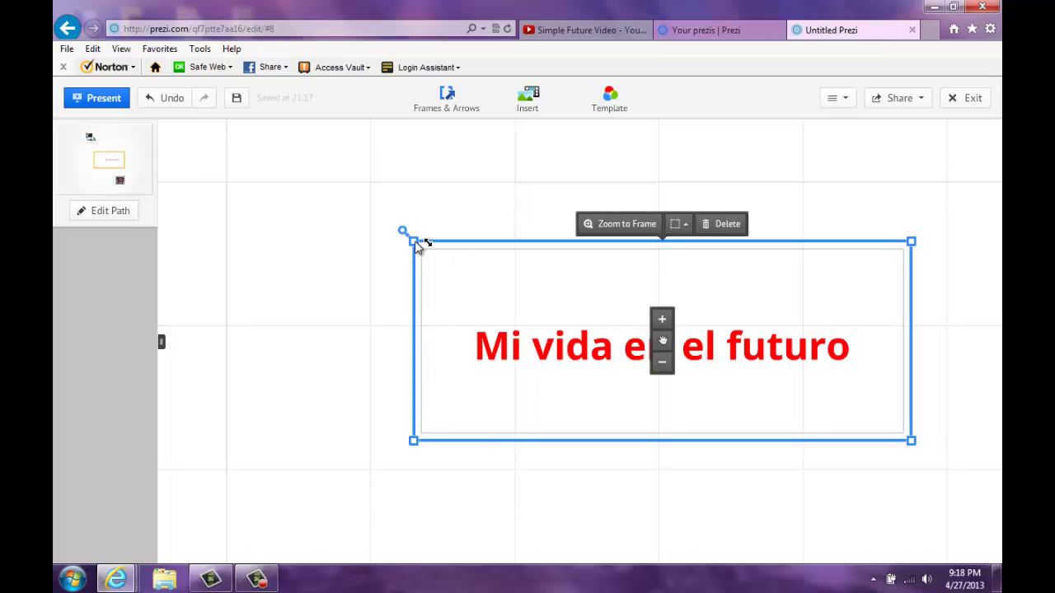
{"action": "left_click_drag", "start_coordinate": [415, 241], "coordinate": [437, 251]}
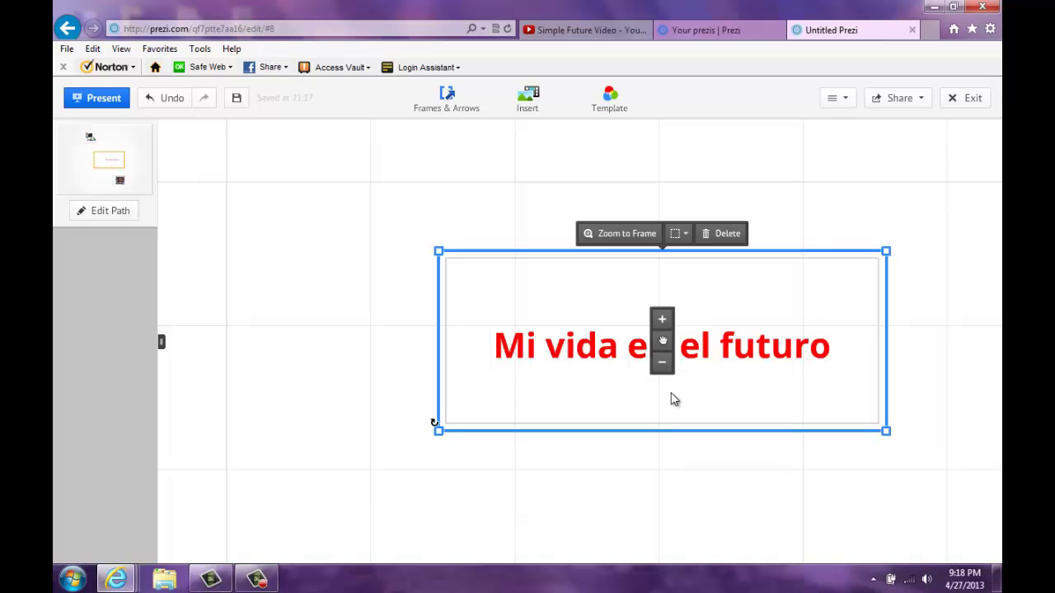
{"action": "left_click", "coordinate": [291, 262]}
{"action": "scroll", "coordinate": [294, 272], "scroll_direction": "down", "scroll_amount": 3}
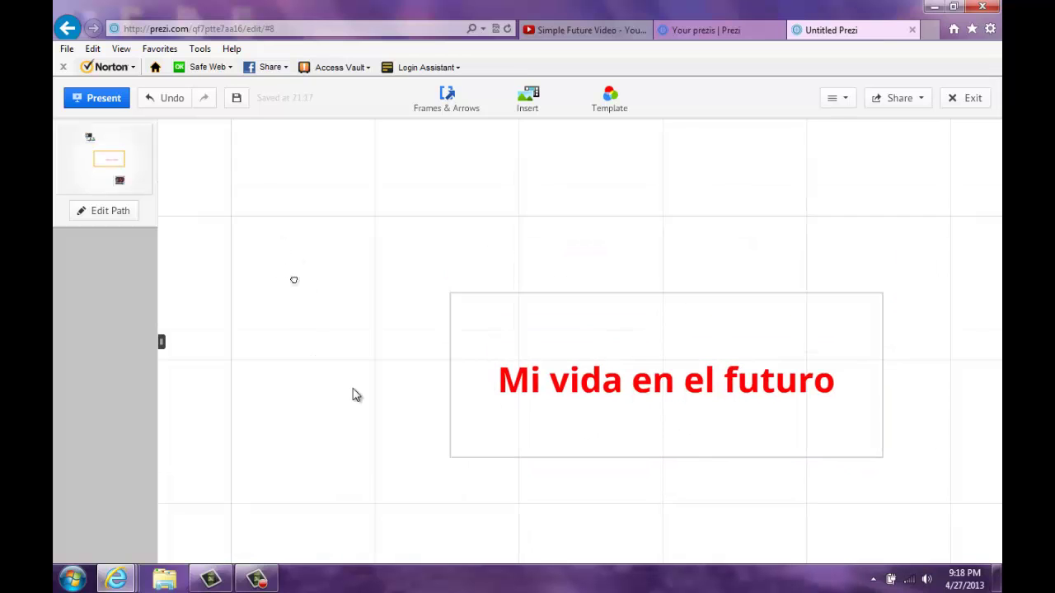
{"action": "left_click_drag", "start_coordinate": [301, 198], "coordinate": [717, 331]}
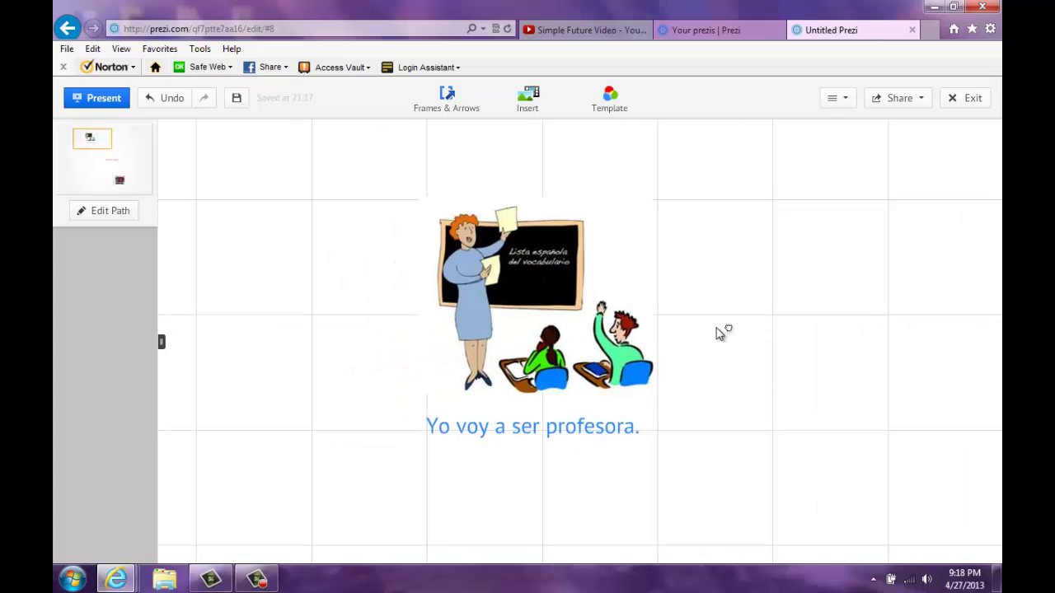
Step: Draw an invisible frame around the teacher picture
{"action": "left_click", "coordinate": [443, 99]}
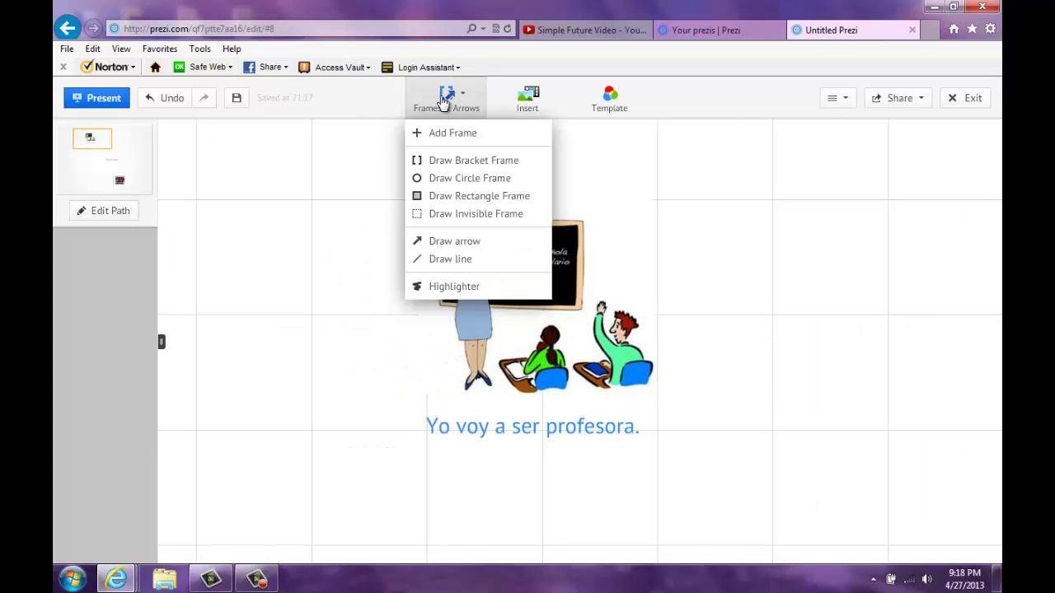
{"action": "left_click", "coordinate": [463, 216]}
{"action": "left_click_drag", "start_coordinate": [380, 167], "coordinate": [681, 474]}
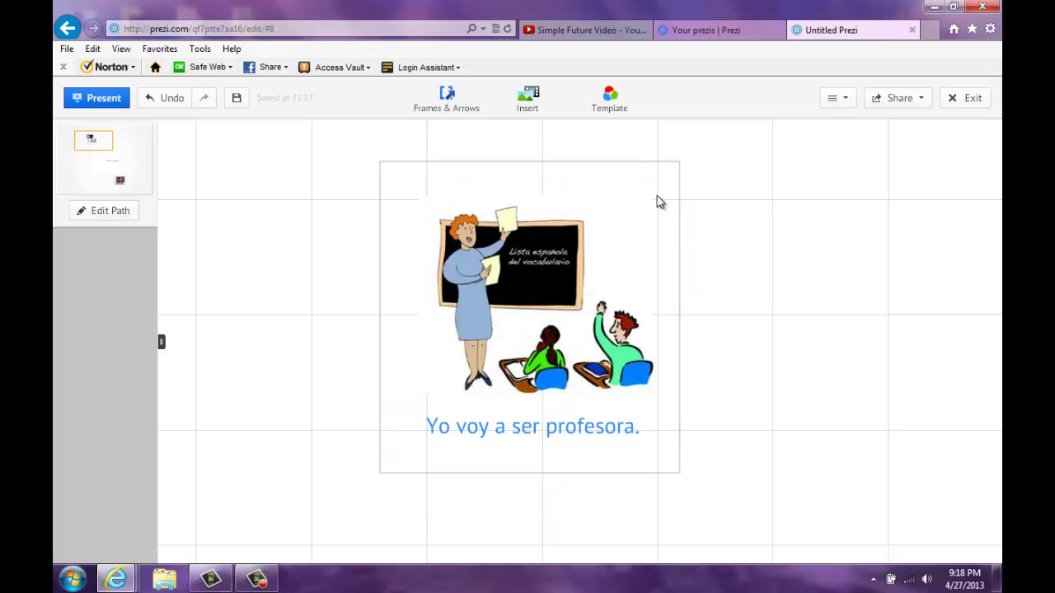
Step: Draw an invisible frame, straighten it upright and fit it over the River Vale caption and sign
{"action": "left_click_drag", "start_coordinate": [659, 243], "coordinate": [485, 99]}
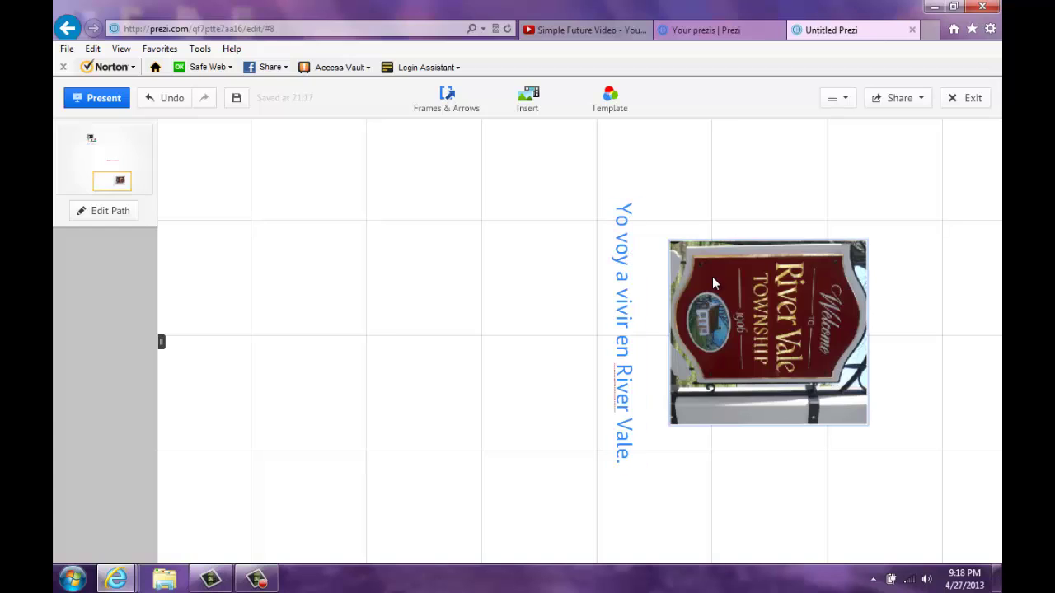
{"action": "left_click", "coordinate": [445, 108]}
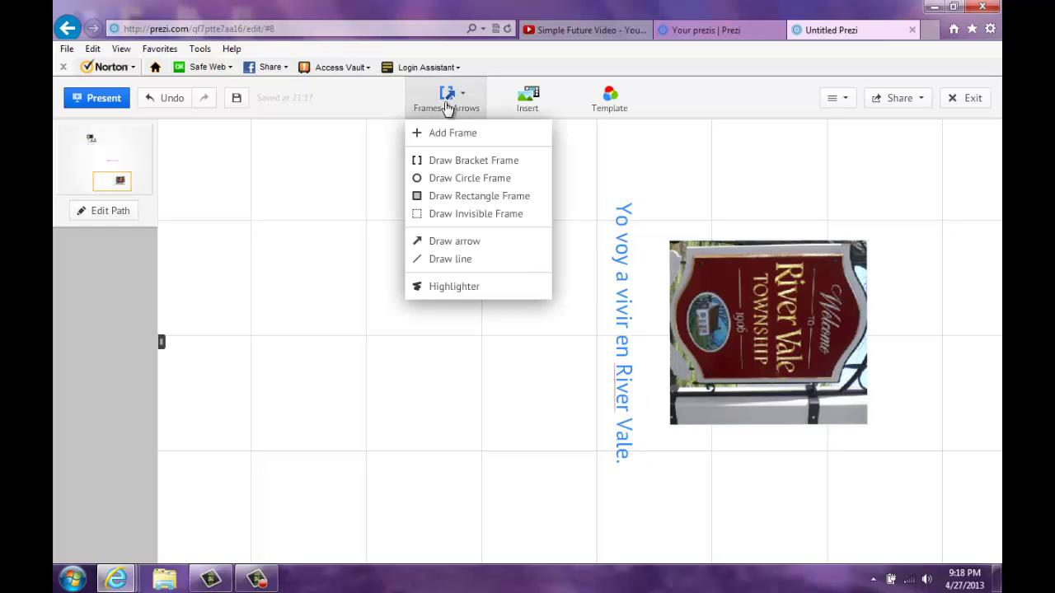
{"action": "left_click", "coordinate": [459, 216]}
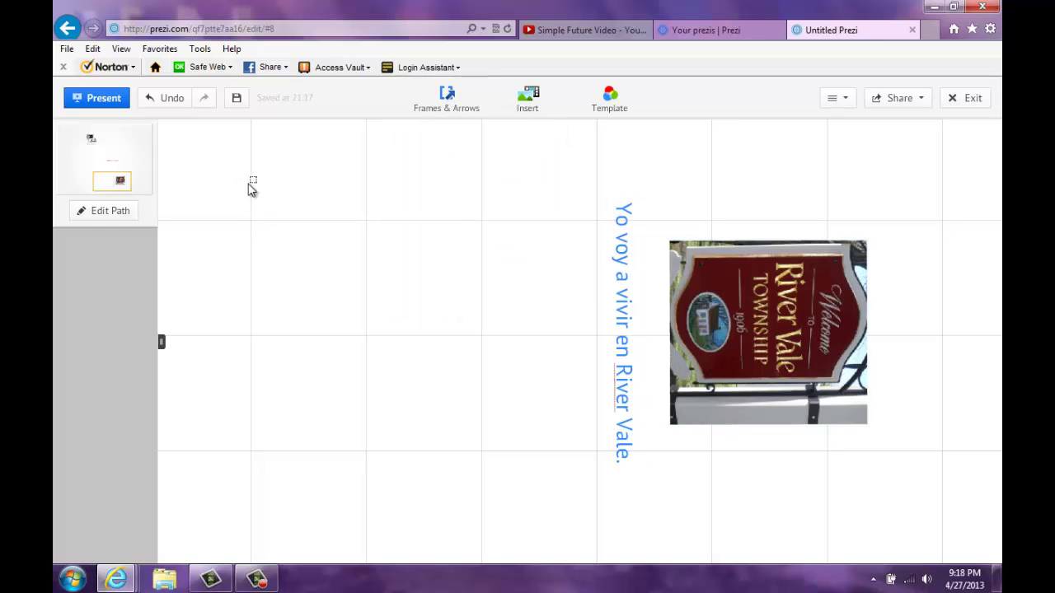
{"action": "mouse_move", "coordinate": [240, 178]}
{"action": "left_mouse_down"}
{"action": "mouse_move", "coordinate": [520, 464]}
{"action": "mouse_move", "coordinate": [542, 466]}
{"action": "left_mouse_up"}
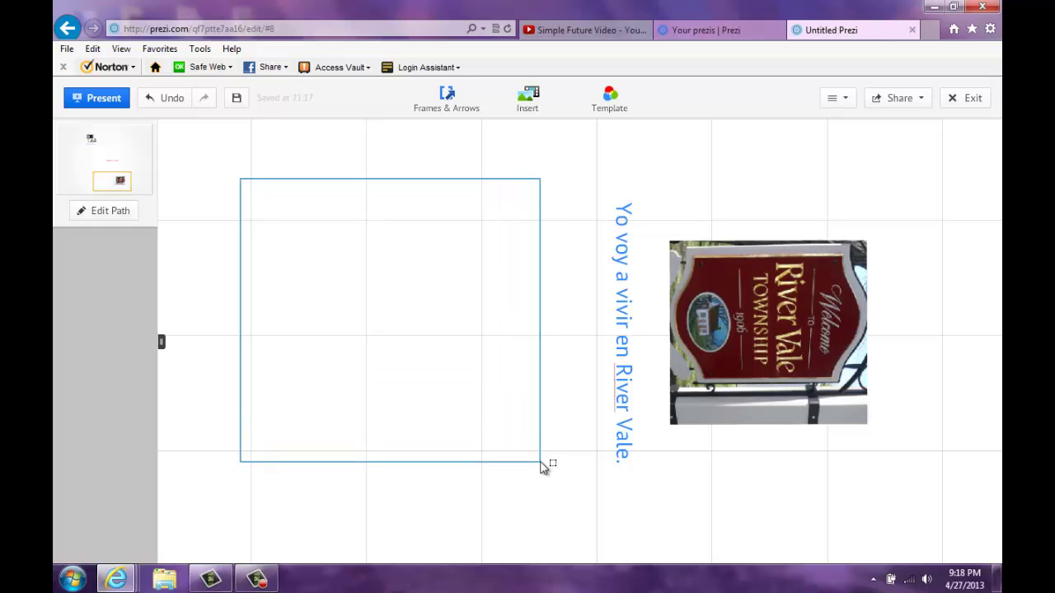
{"action": "left_click", "coordinate": [540, 185]}
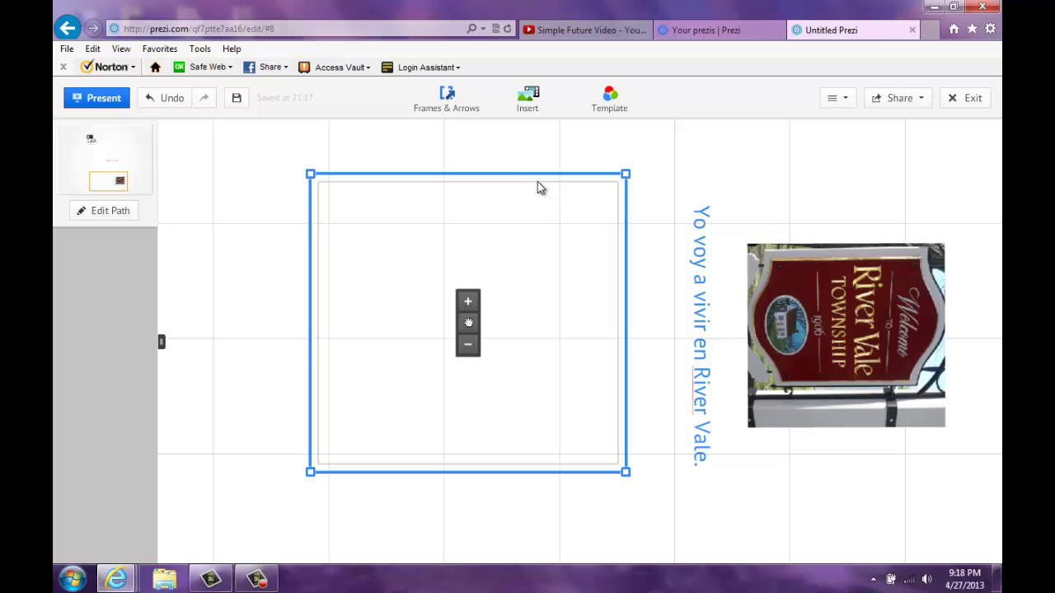
{"action": "mouse_move", "coordinate": [524, 184]}
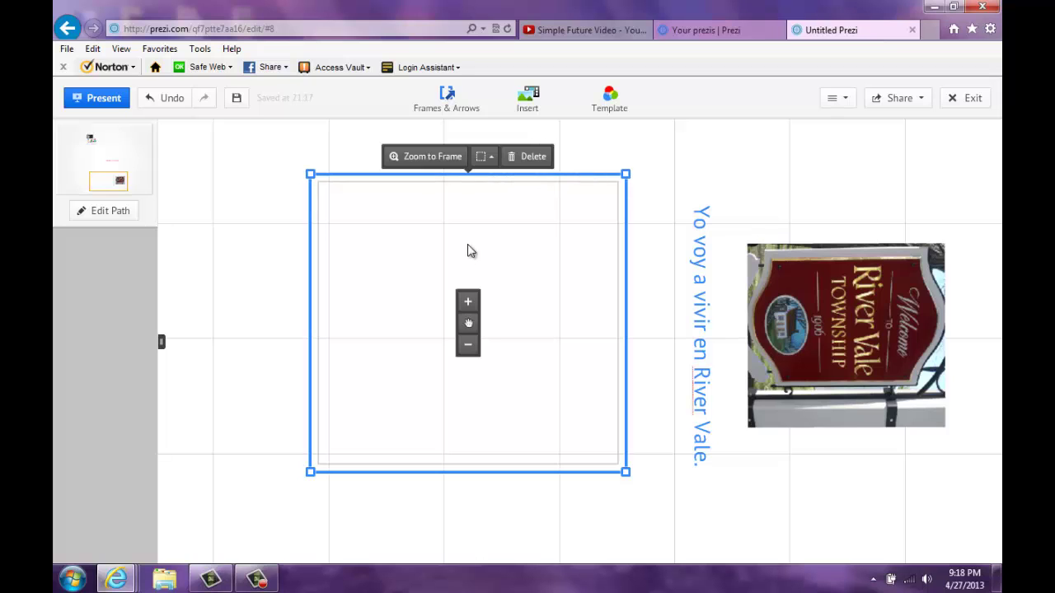
{"action": "mouse_move", "coordinate": [468, 323]}
{"action": "left_mouse_down"}
{"action": "mouse_move", "coordinate": [718, 321]}
{"action": "mouse_move", "coordinate": [808, 345]}
{"action": "mouse_move", "coordinate": [450, 329]}
{"action": "left_mouse_up"}
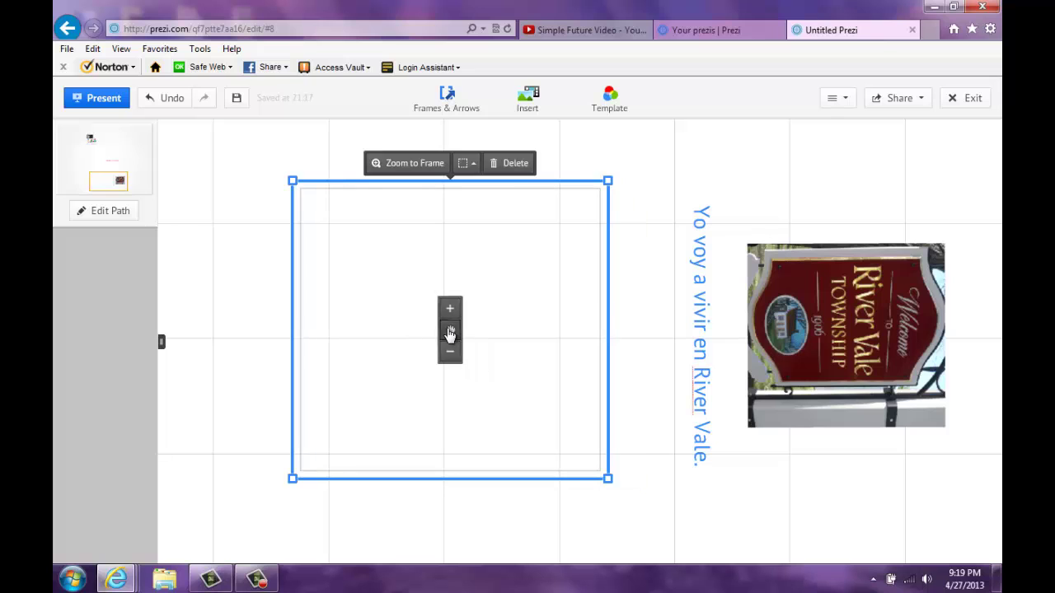
{"action": "left_click_drag", "start_coordinate": [619, 176], "coordinate": [629, 505]}
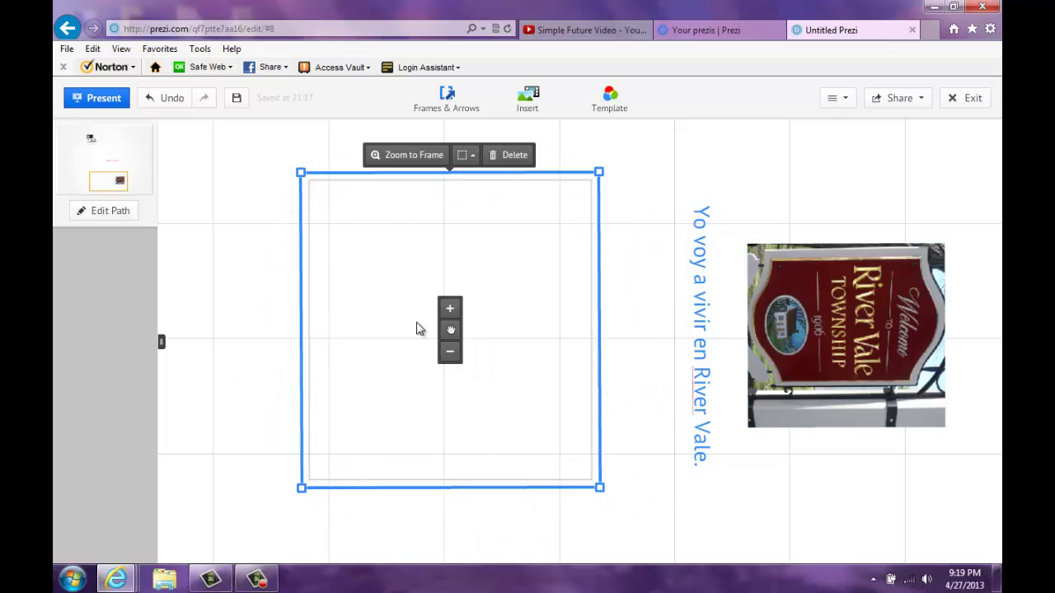
{"action": "left_click_drag", "start_coordinate": [449, 329], "coordinate": [817, 345]}
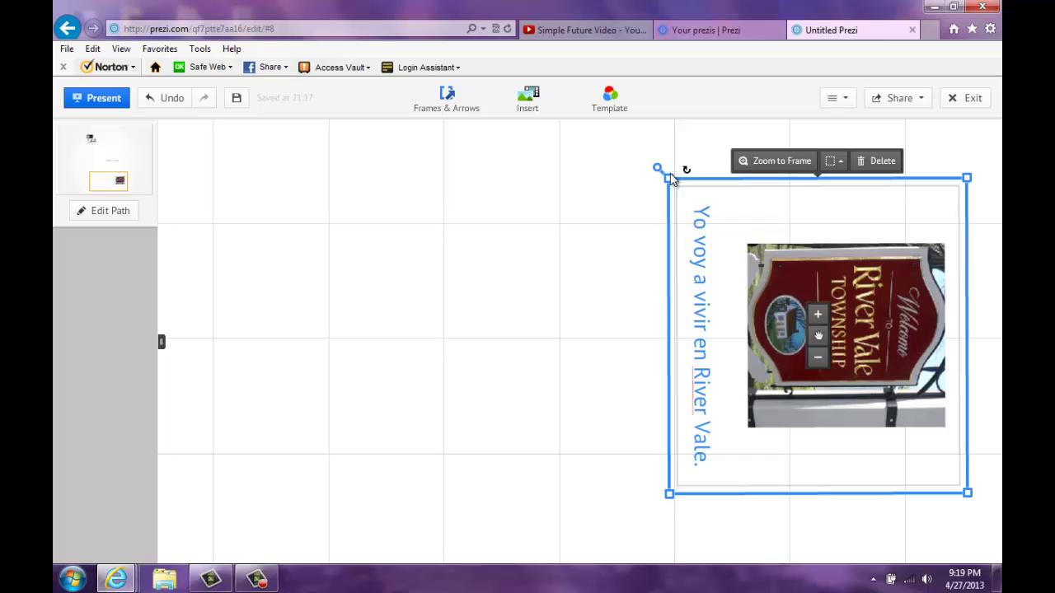
{"action": "left_click_drag", "start_coordinate": [668, 180], "coordinate": [659, 168]}
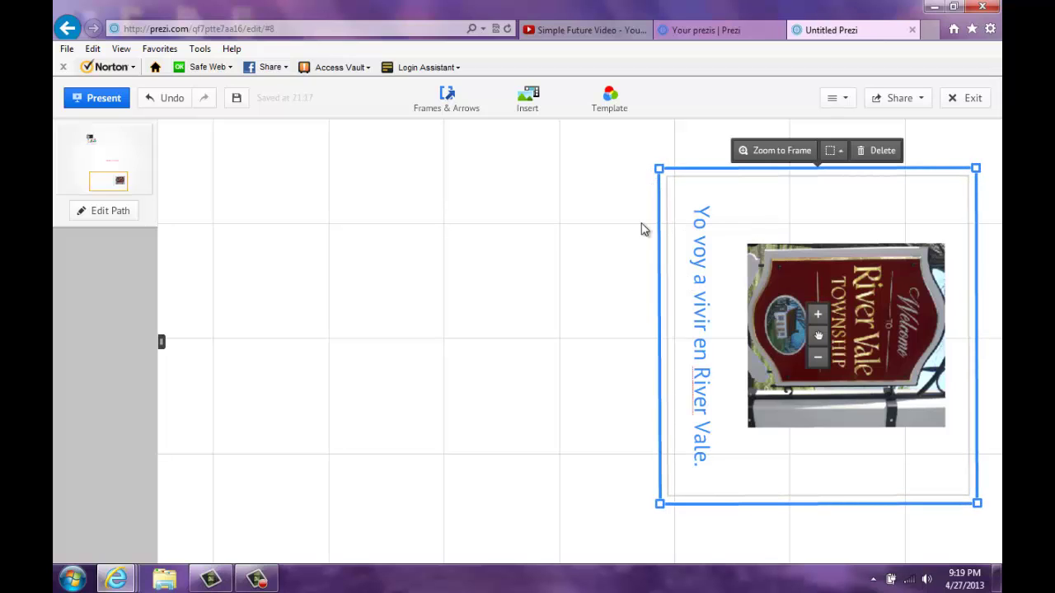
{"action": "left_click", "coordinate": [494, 309]}
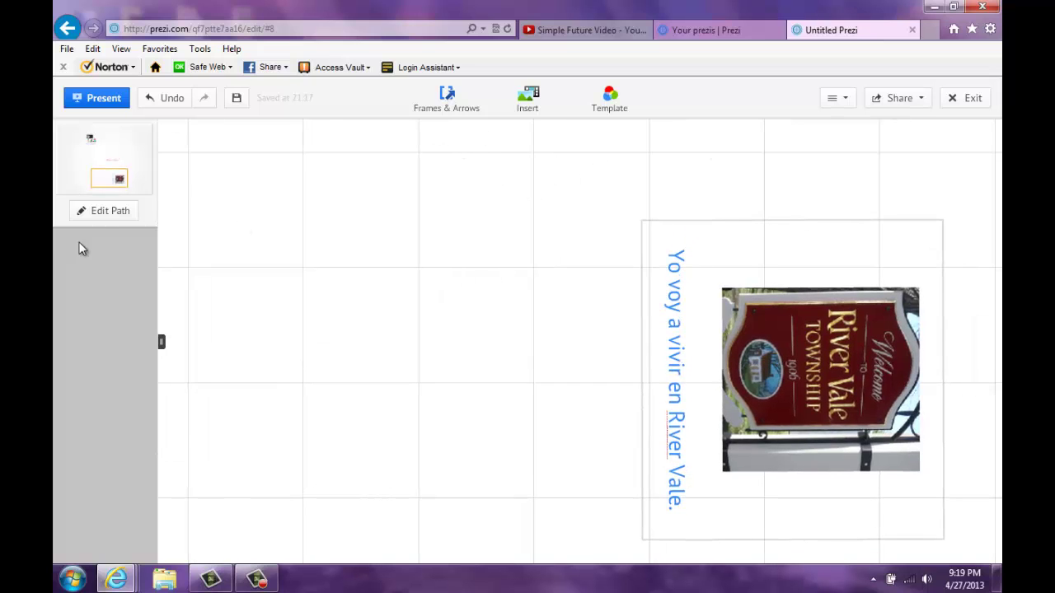
Step: Add the title frame as path step 1 and the teacher frame as step 2
{"action": "left_click", "coordinate": [98, 213]}
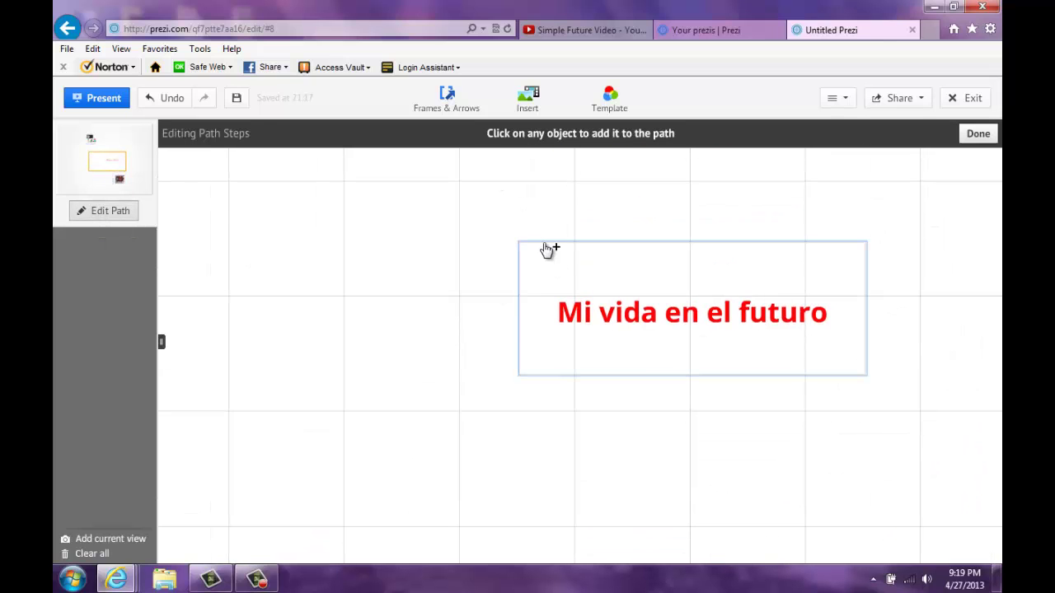
{"action": "left_click", "coordinate": [547, 247]}
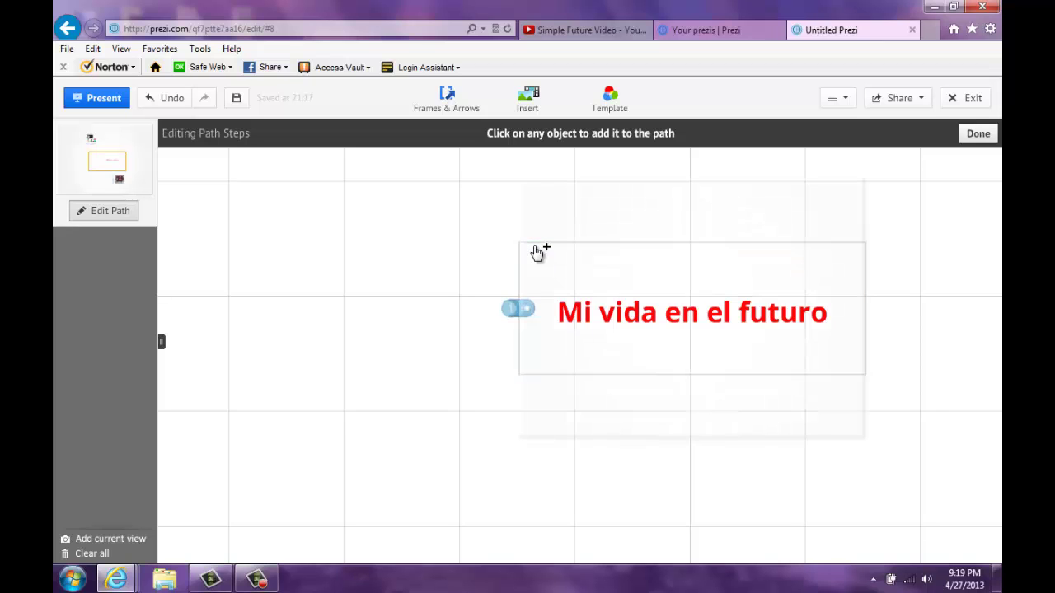
{"action": "left_click", "coordinate": [537, 253]}
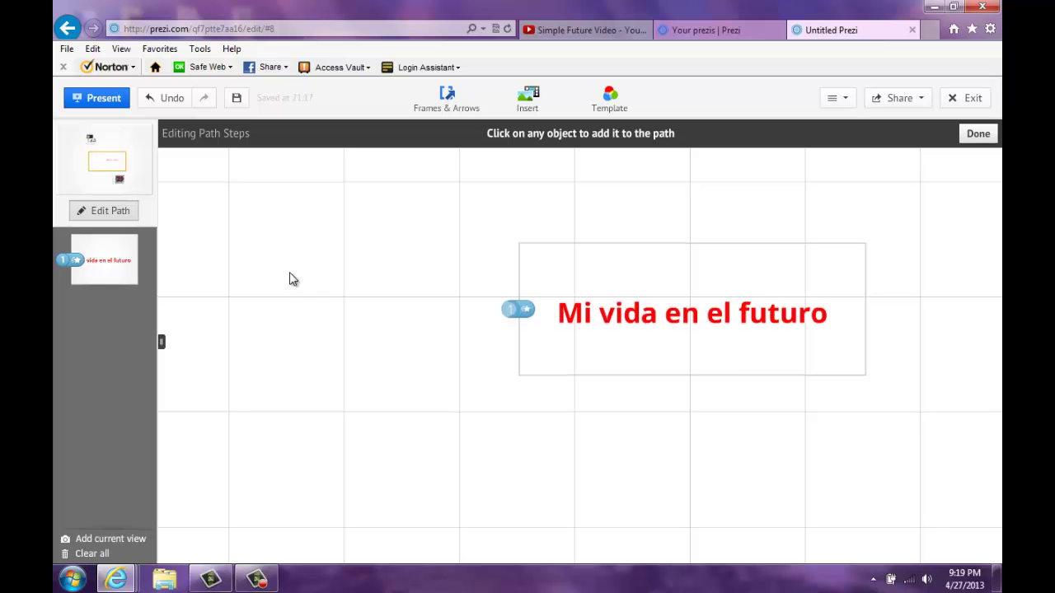
{"action": "left_click_drag", "start_coordinate": [289, 279], "coordinate": [440, 566]}
{"action": "left_click_drag", "start_coordinate": [332, 485], "coordinate": [347, 534]}
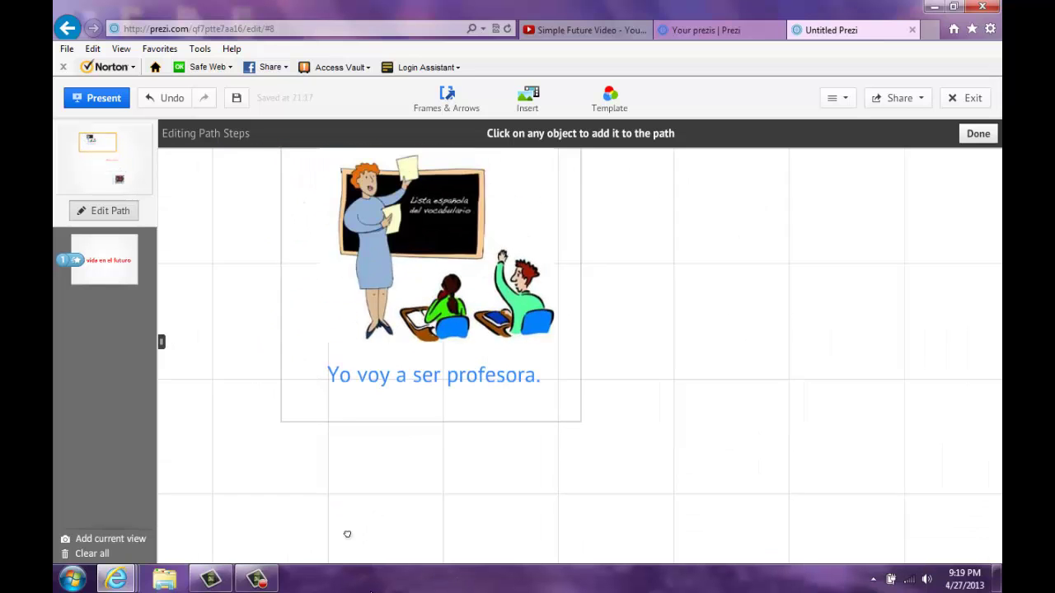
{"action": "left_click", "coordinate": [332, 312]}
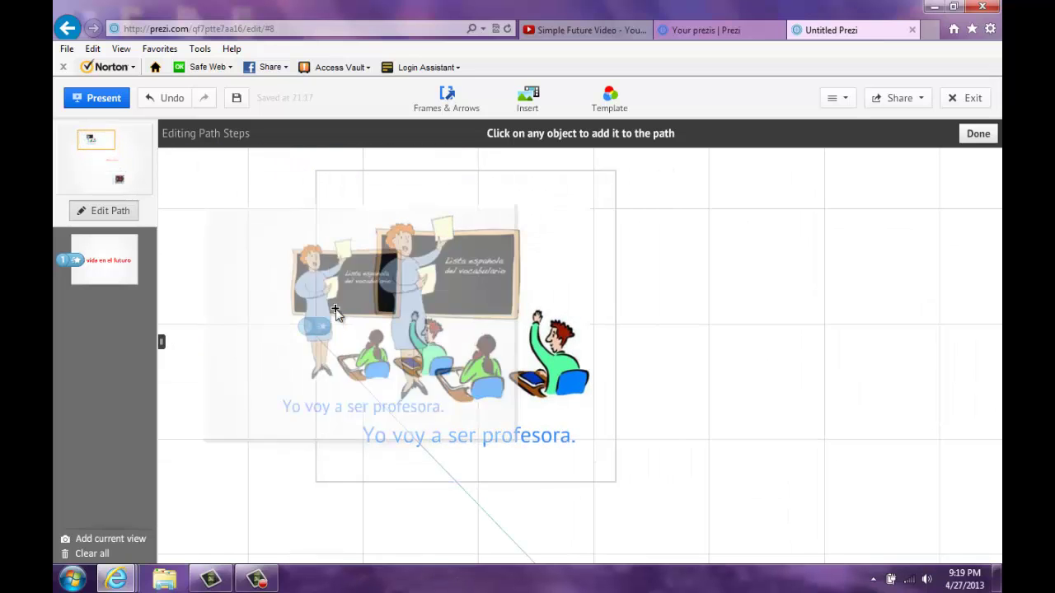
Step: Add the River Vale frame as step 3, keeping the teacher step second in the sidebar
{"action": "left_click_drag", "start_coordinate": [800, 470], "coordinate": [766, 242]}
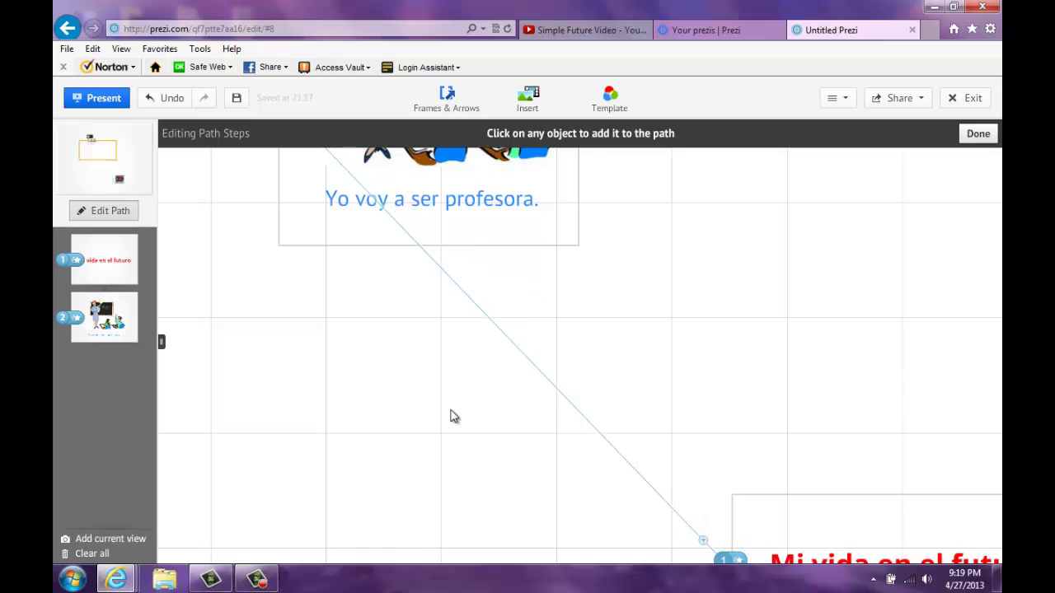
{"action": "left_click_drag", "start_coordinate": [456, 469], "coordinate": [445, 385]}
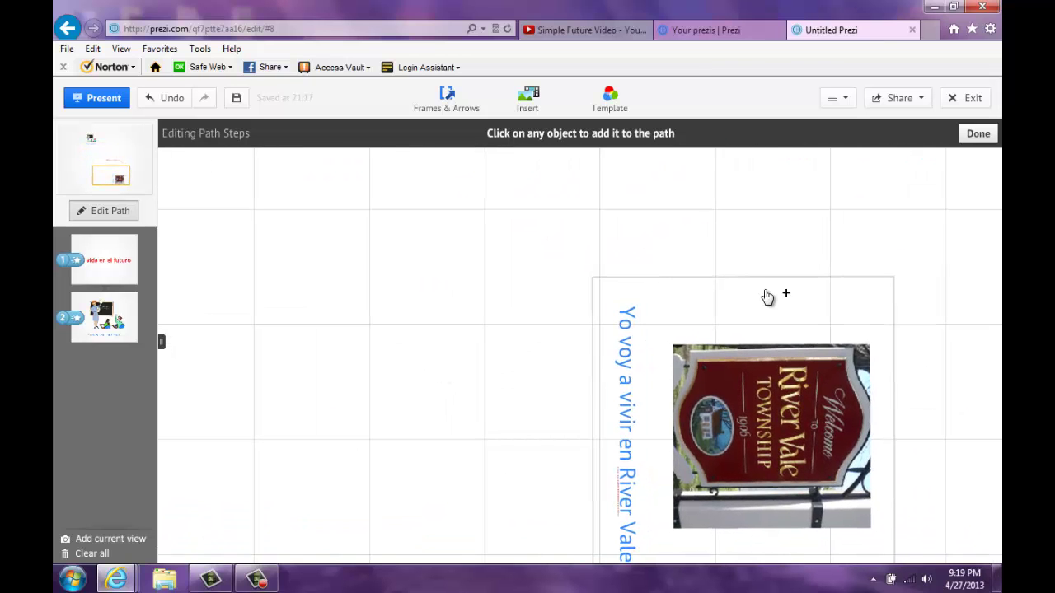
{"action": "left_click", "coordinate": [751, 280]}
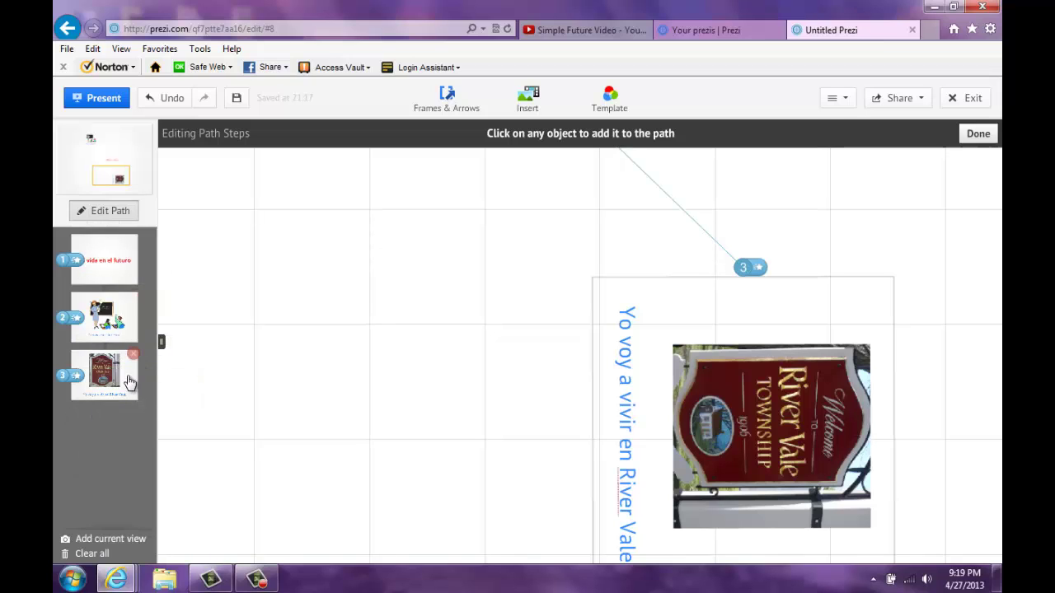
{"action": "left_click_drag", "start_coordinate": [128, 380], "coordinate": [89, 328]}
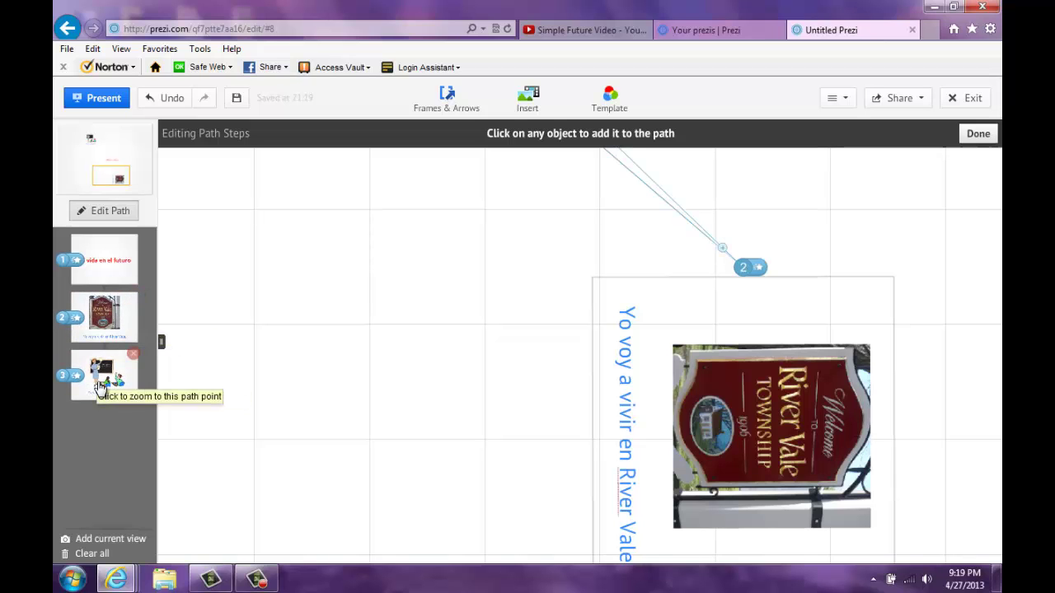
{"action": "left_click_drag", "start_coordinate": [99, 384], "coordinate": [78, 323]}
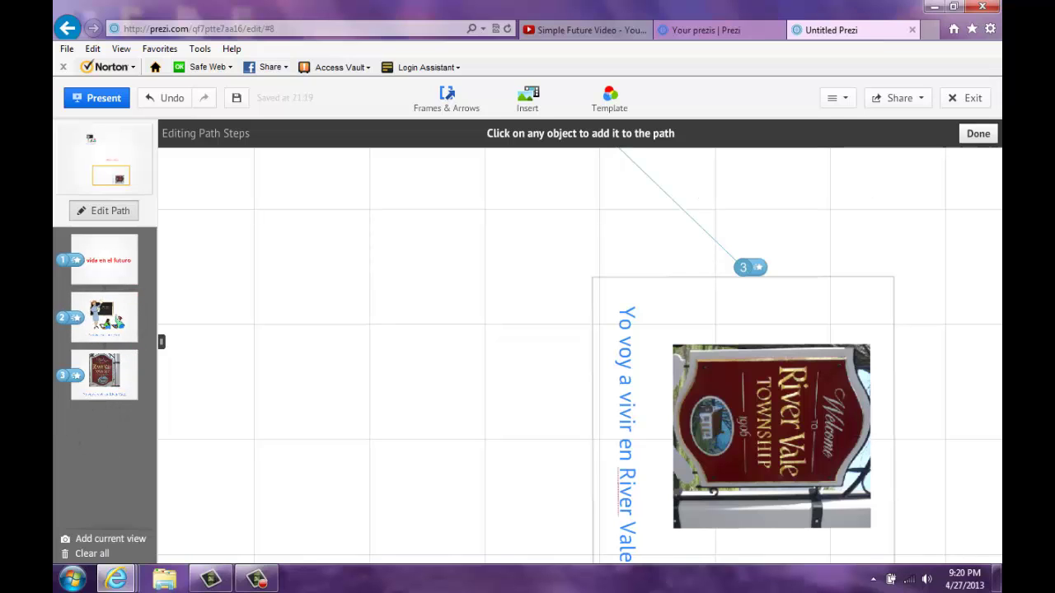
Step: Finish the path, save the presentation, and open the canvas menu with Change background
{"action": "left_click", "coordinate": [977, 135]}
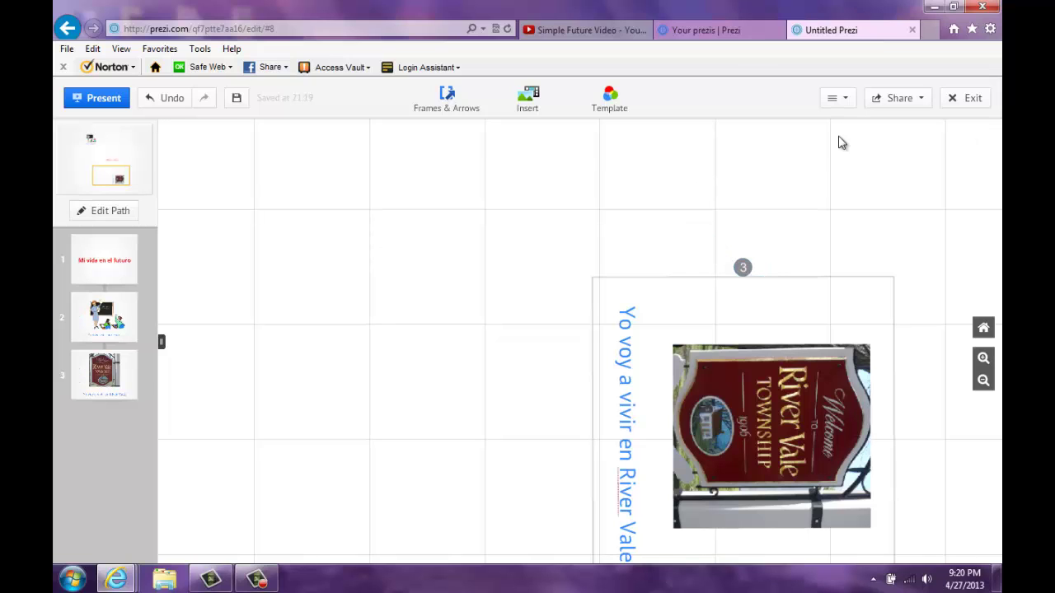
{"action": "left_click", "coordinate": [236, 100]}
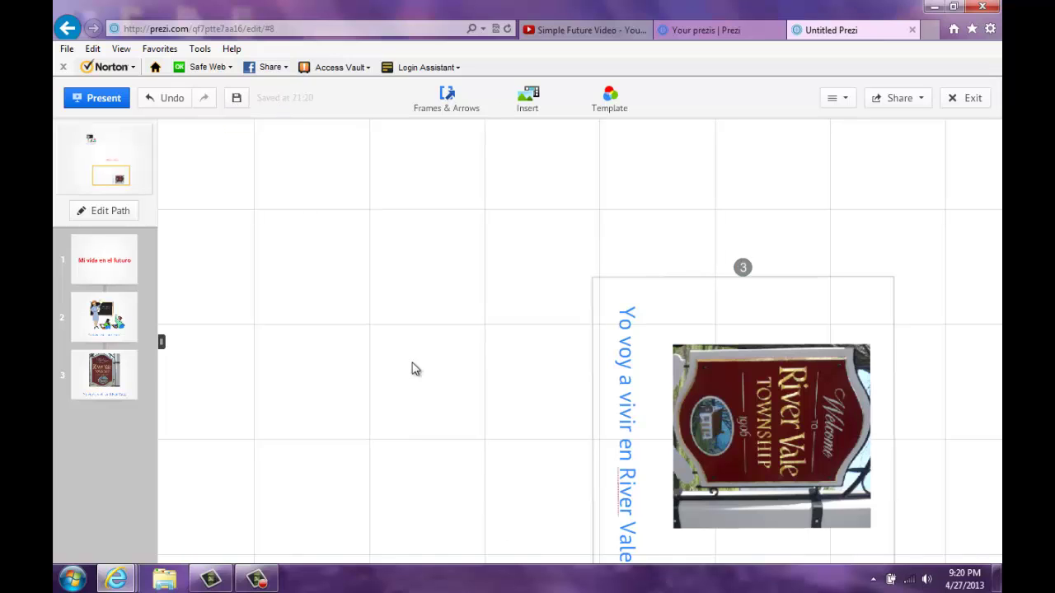
{"action": "right_click", "coordinate": [348, 190]}
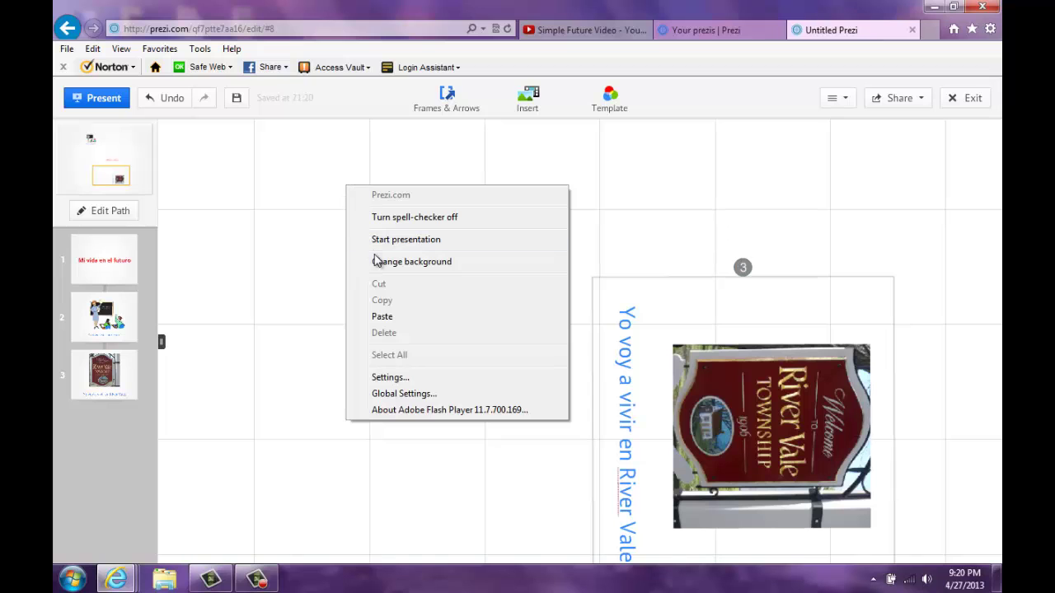